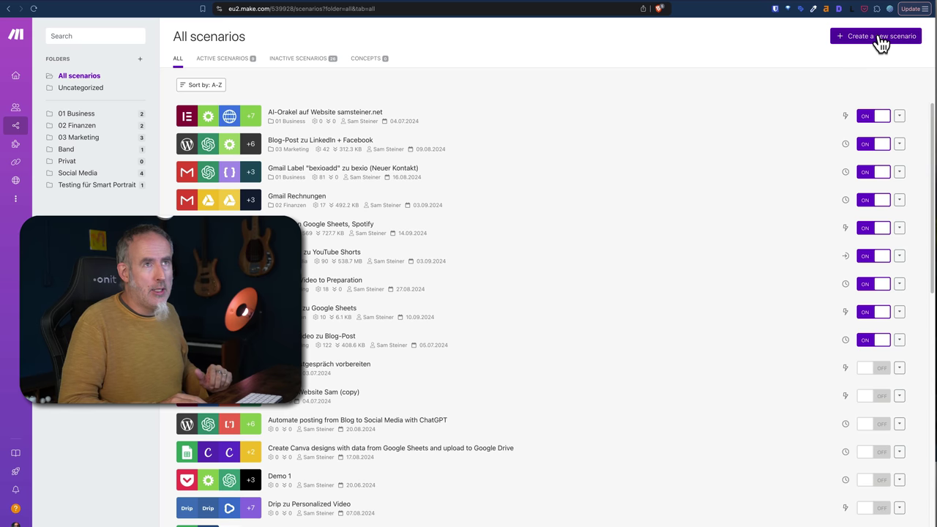
Create a new, empty scenario from the All scenarios page.
click(880, 38)
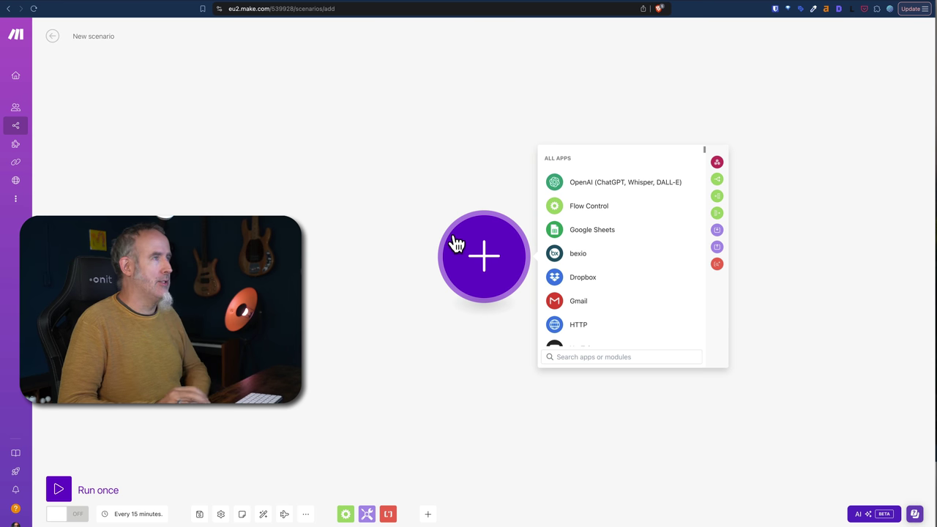
Switch to the Support-Anfragen form and select its Name question.
key(ctrl+Tab)
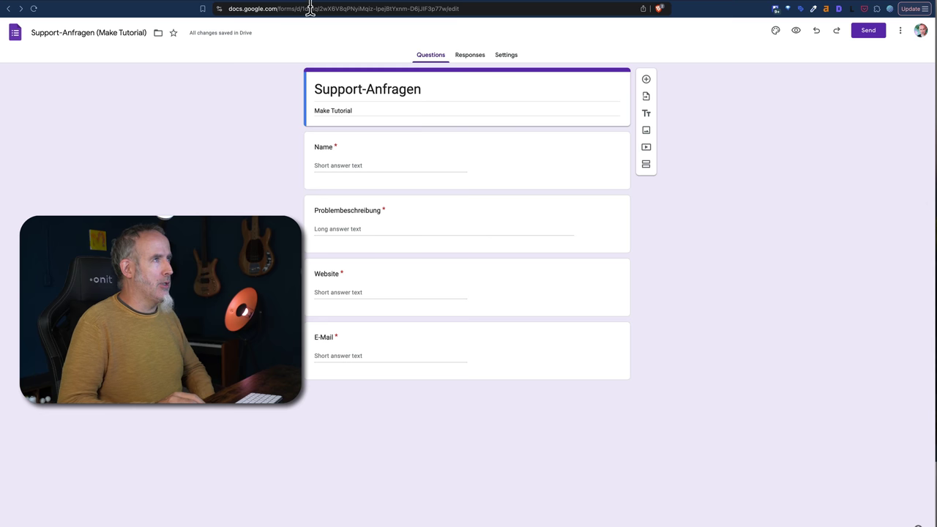
click(547, 166)
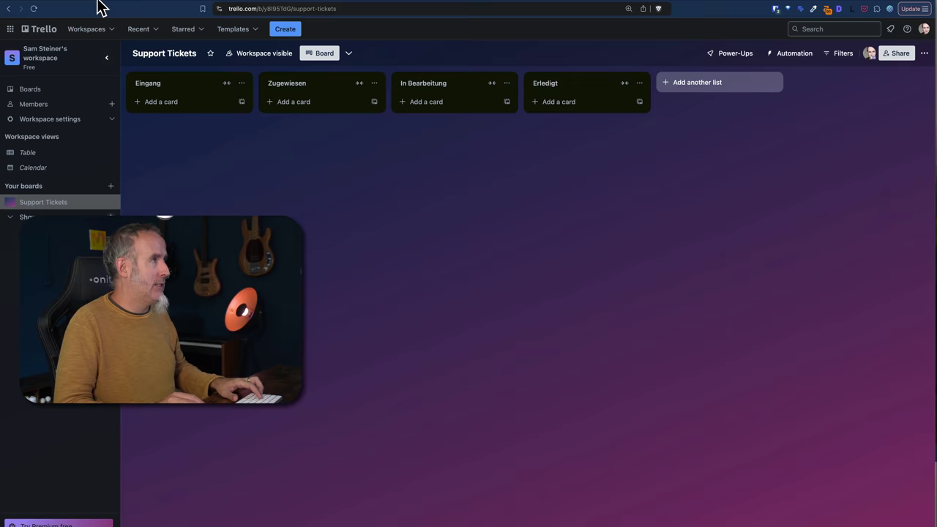
Go back from the Trello Support Tickets board to the new Make scenario.
key(ctrl+Tab)
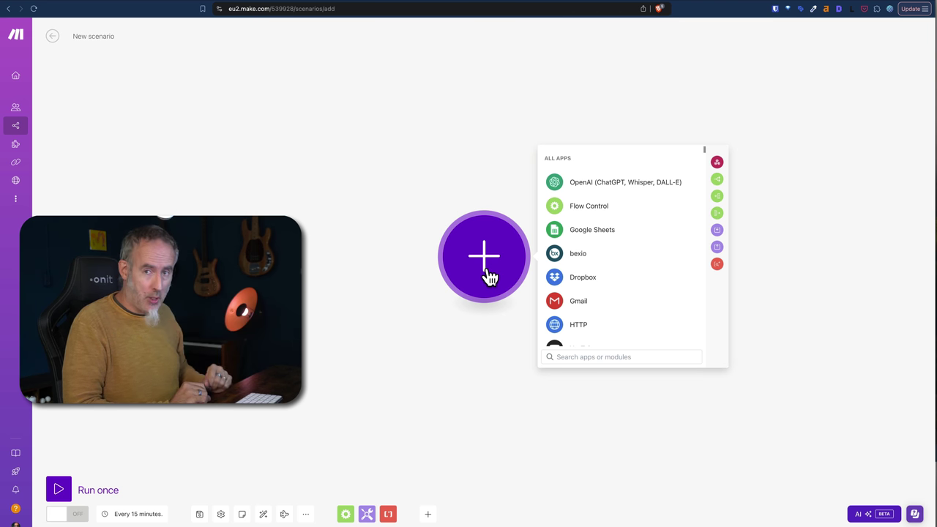
Add a Google Forms Watch Responses trigger as the first module and shift it left.
text(google)
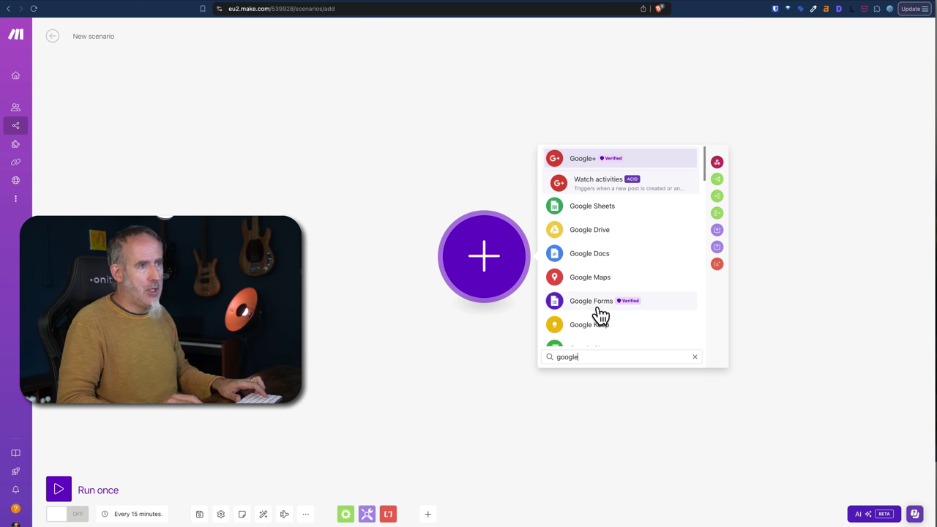
click(596, 306)
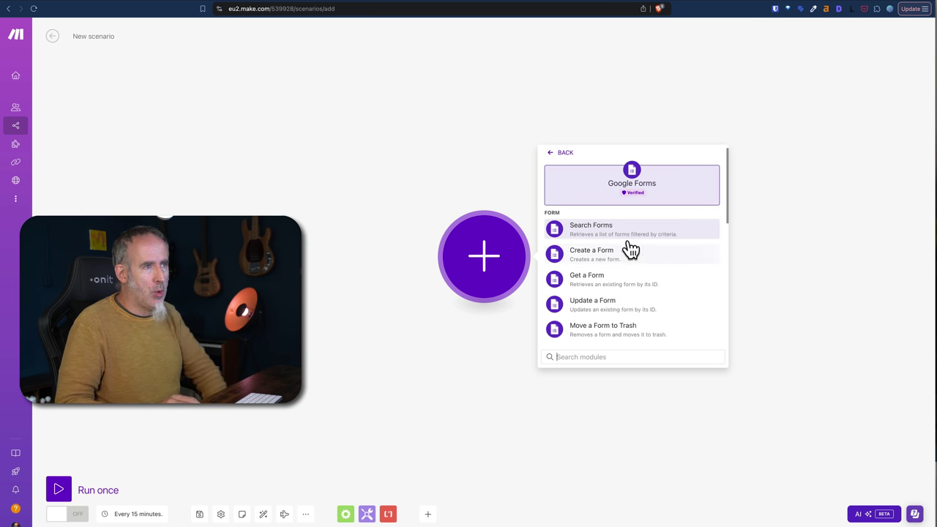
scroll(659, 313, down, 4)
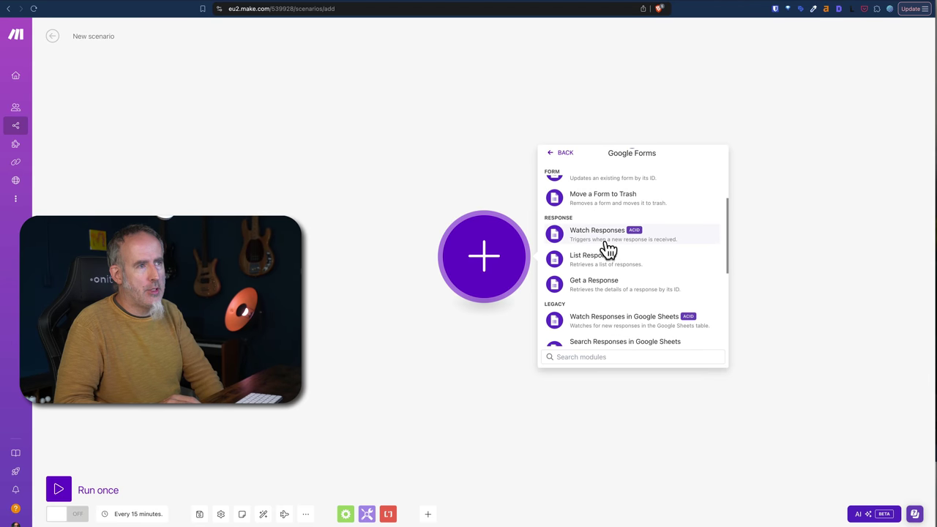
click(608, 238)
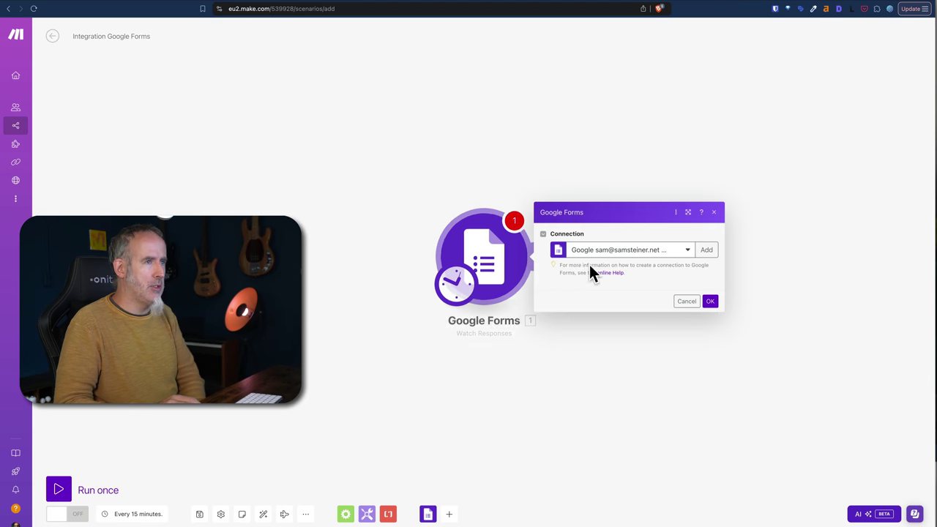
drag(410, 251, 184, 235)
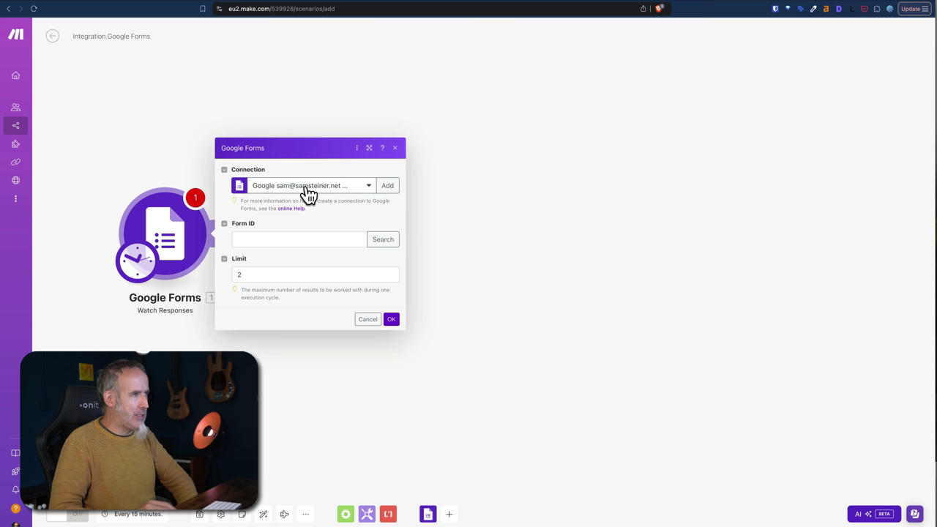
Copy the Support-Anfragen form ID from its web address into the Form ID field.
click(279, 239)
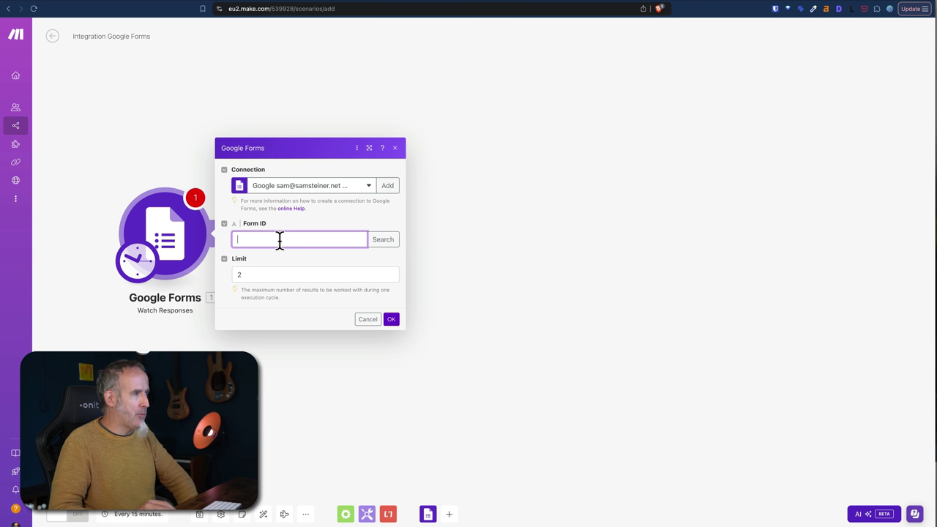
key(ctrl+Tab)
click(335, 9)
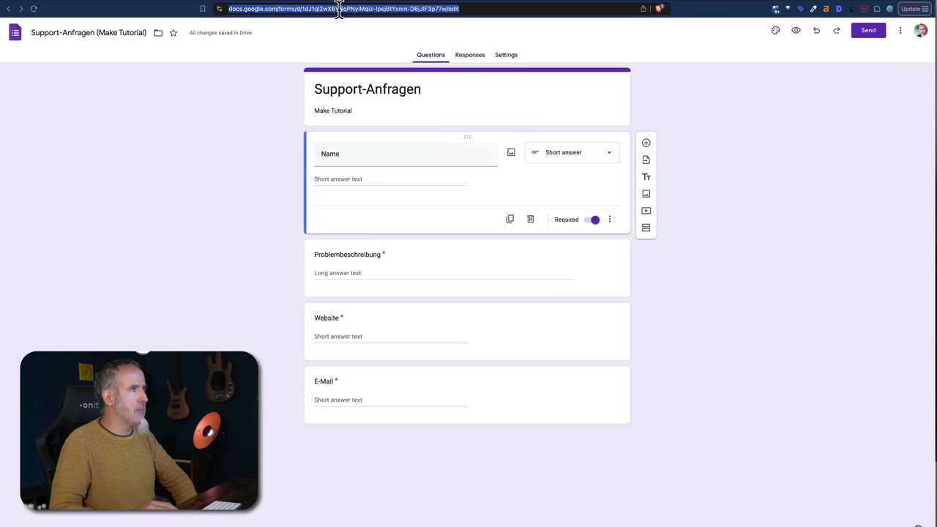
double_click(345, 8)
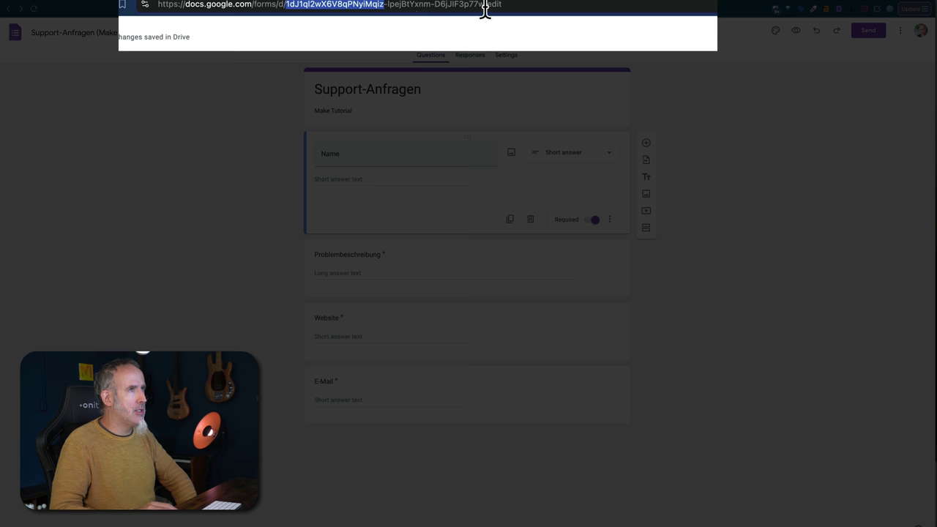
drag(485, 8, 285, 9)
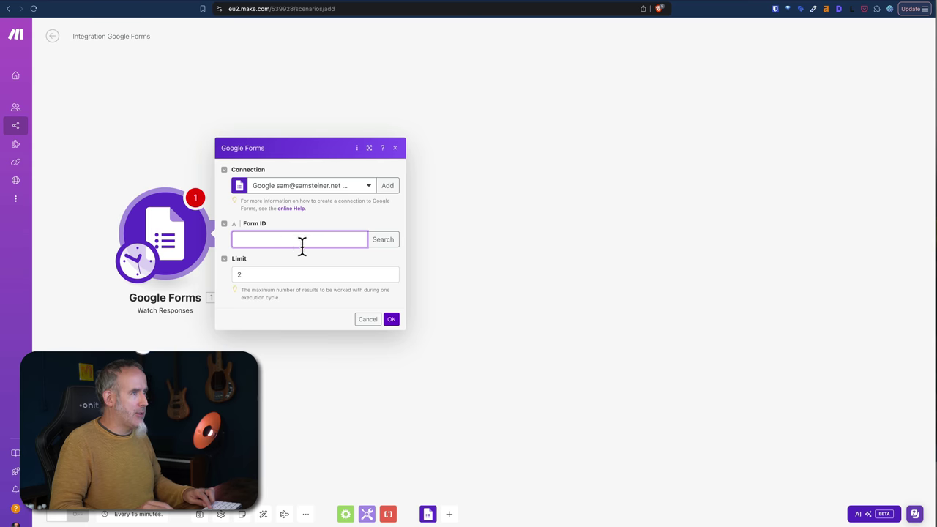
Set the trigger Limit to 1 and start watching responses from now on.
double_click(264, 274)
text(1)
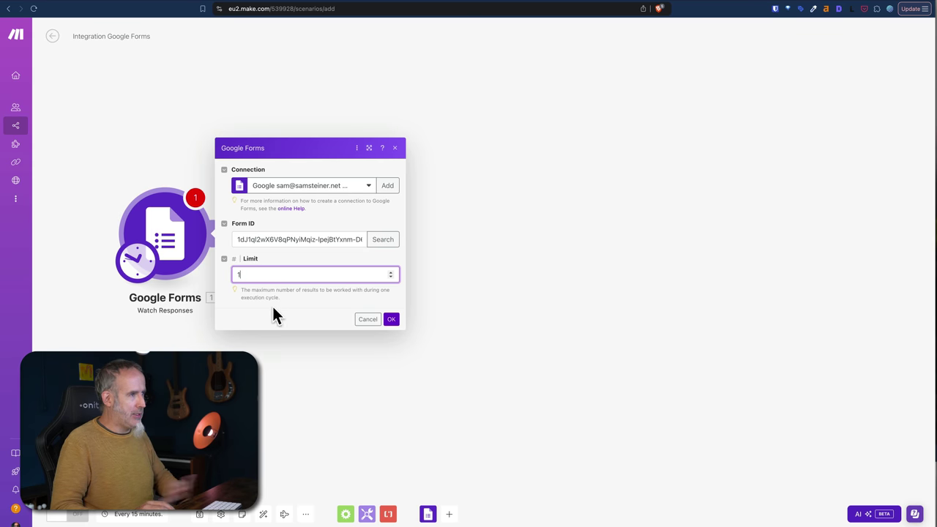
click(392, 320)
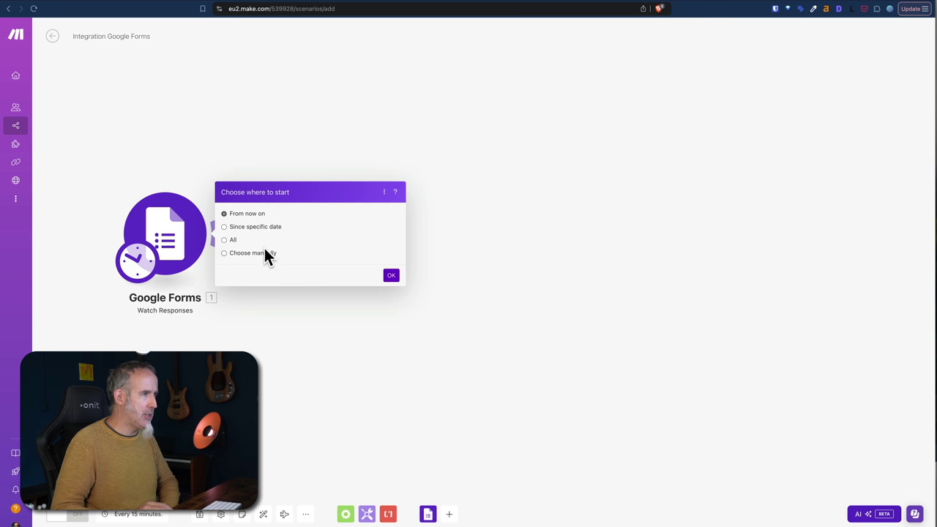
click(392, 277)
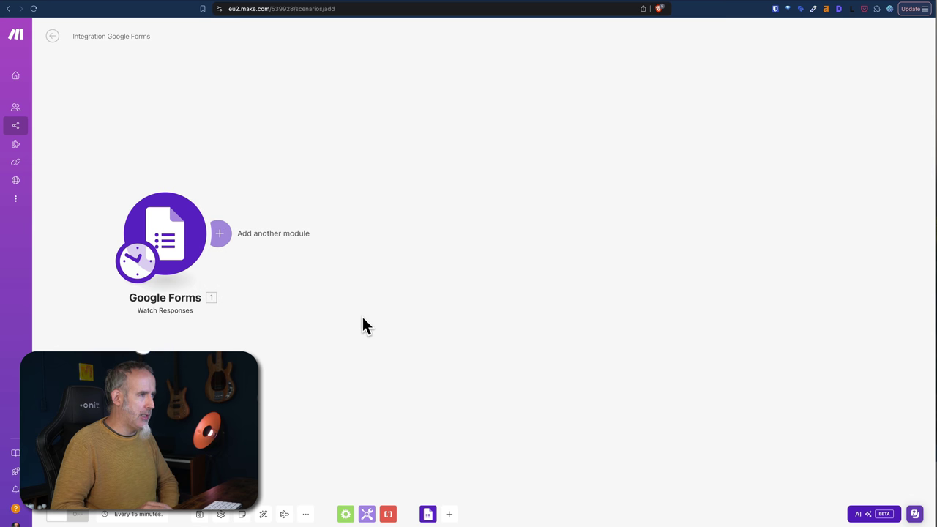
drag(178, 243, 226, 236)
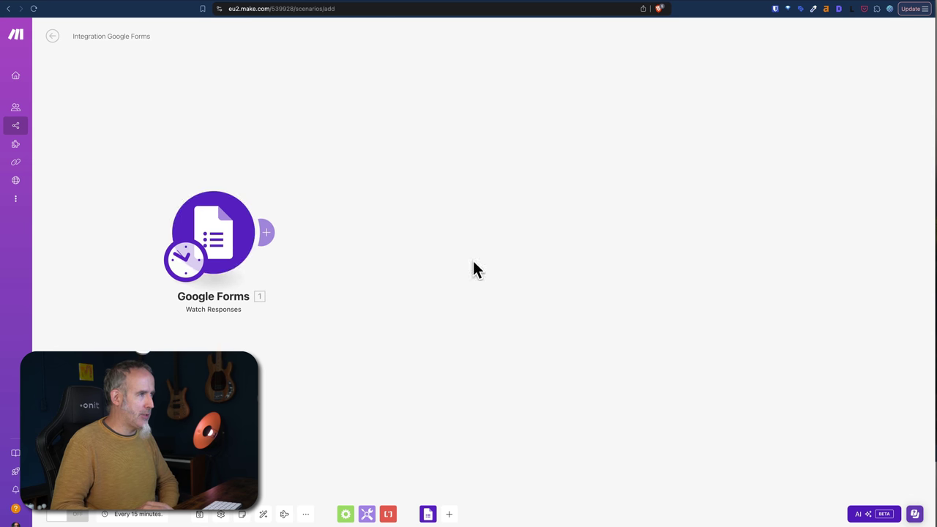
Search 'trell' and add Trello's Create a Card module after the Google Forms trigger.
click(270, 235)
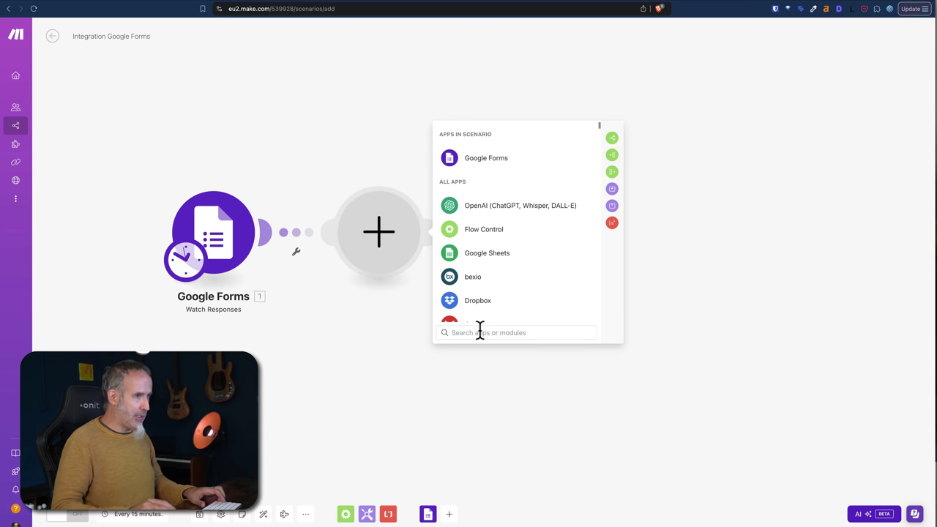
text(trell)
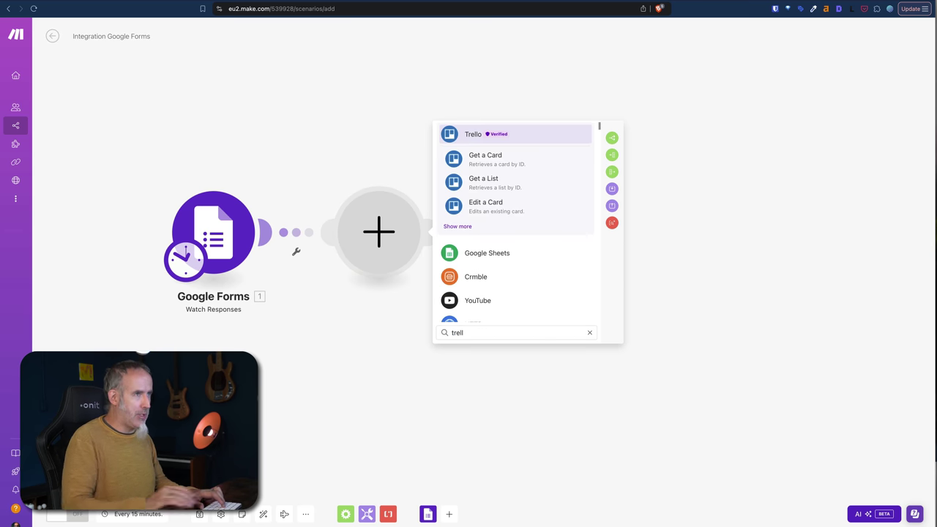
click(473, 135)
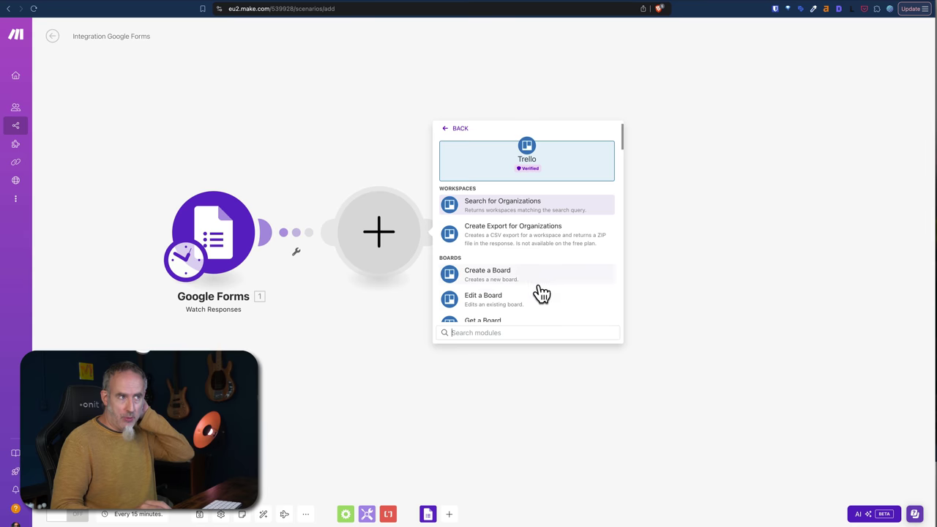
scroll(542, 294, down, 3)
scroll(542, 294, down, 10)
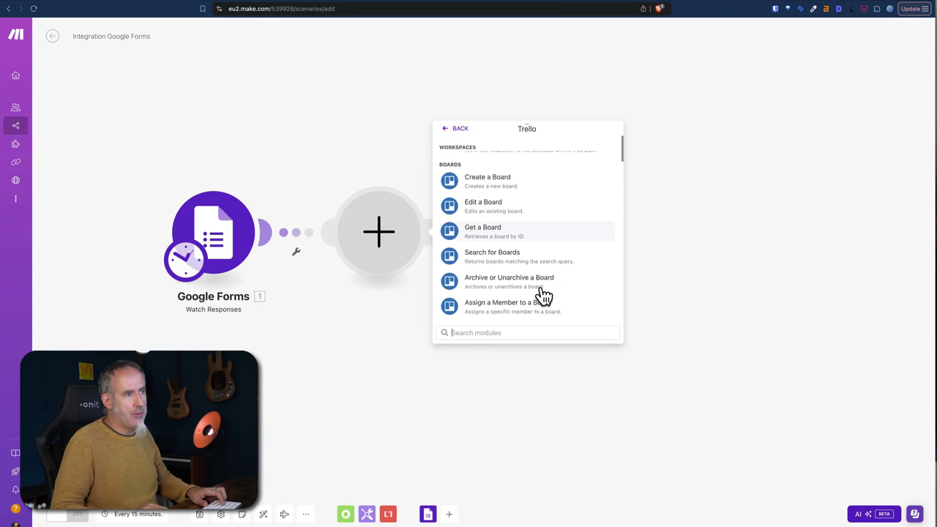
scroll(542, 295, down, 5)
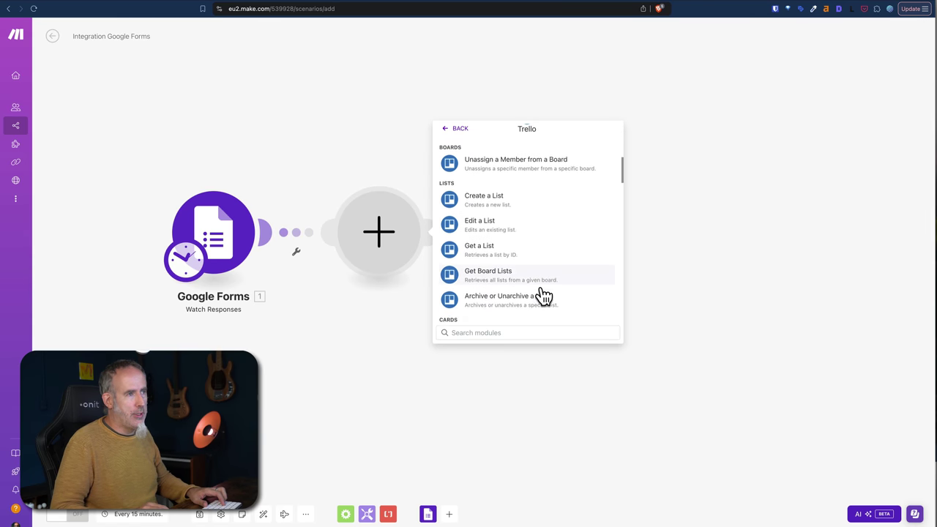
click(508, 211)
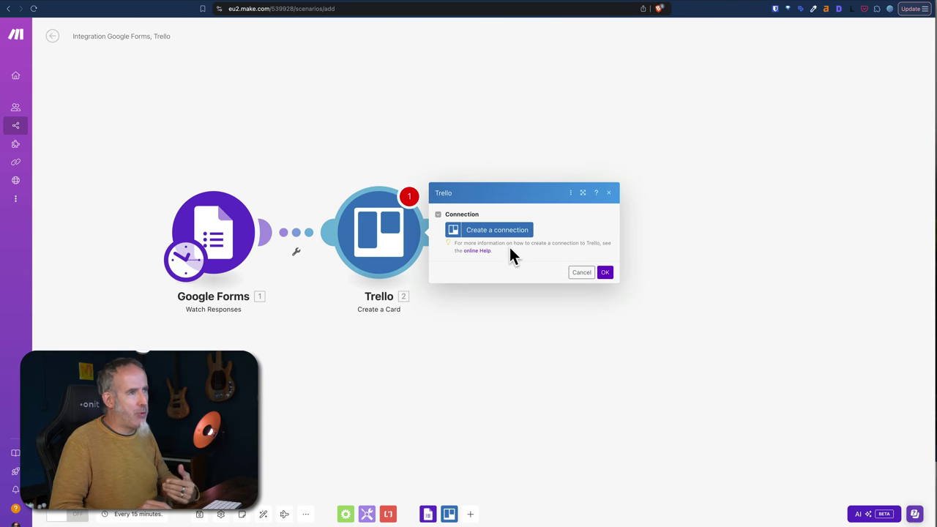
Create and rename a new Trello connection, then authorize it in the Trello popup.
click(513, 230)
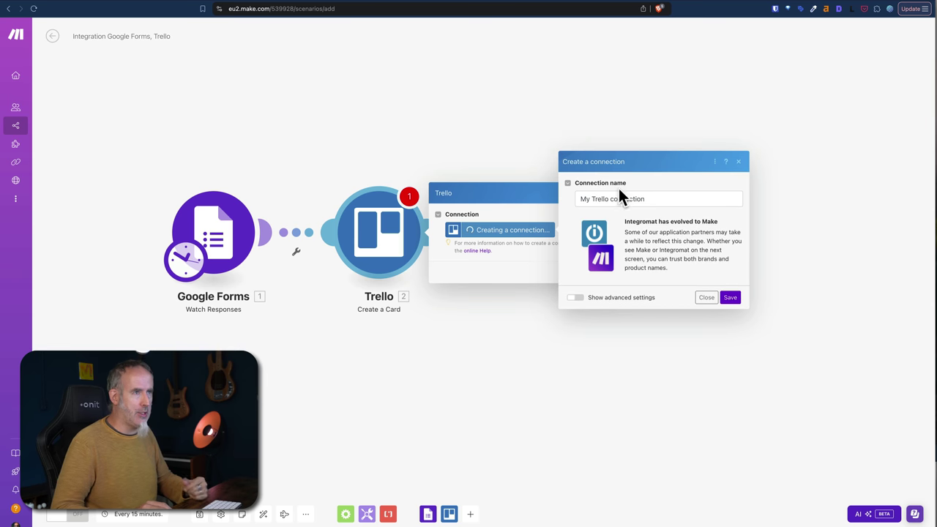
double_click(585, 198)
text(Sam Trello)
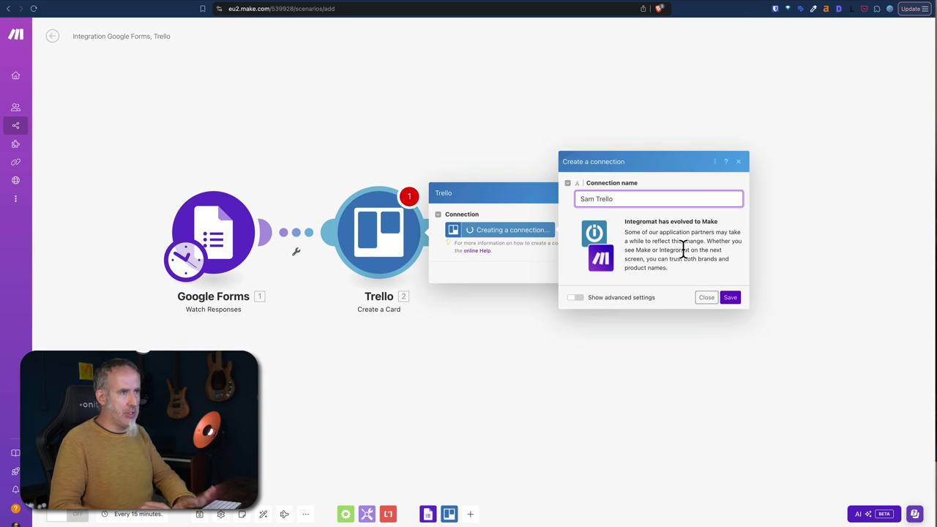
click(730, 298)
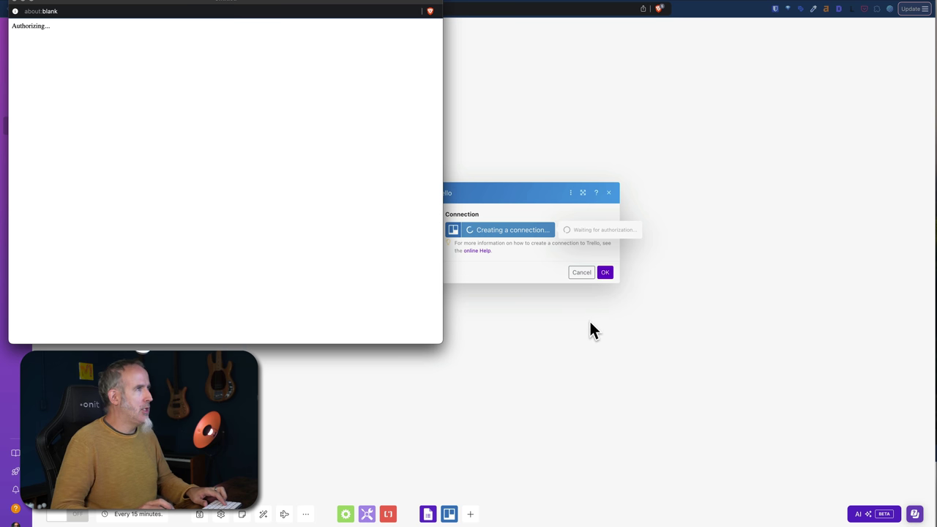
scroll(297, 220, down, 8)
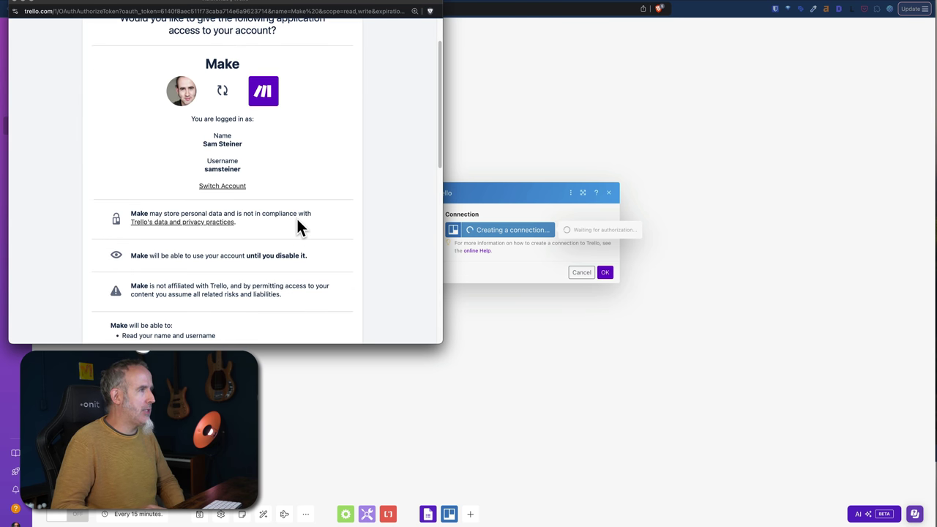
scroll(297, 219, down, 5)
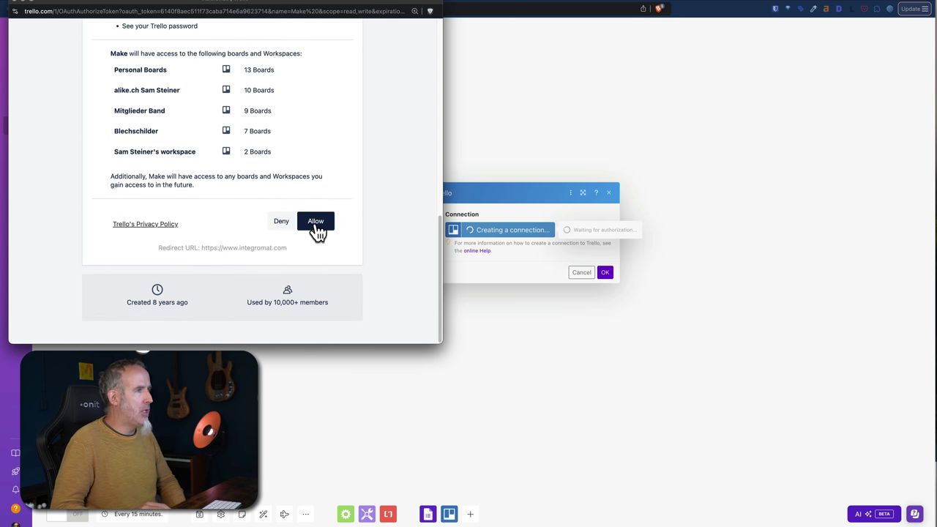
key(super+w)
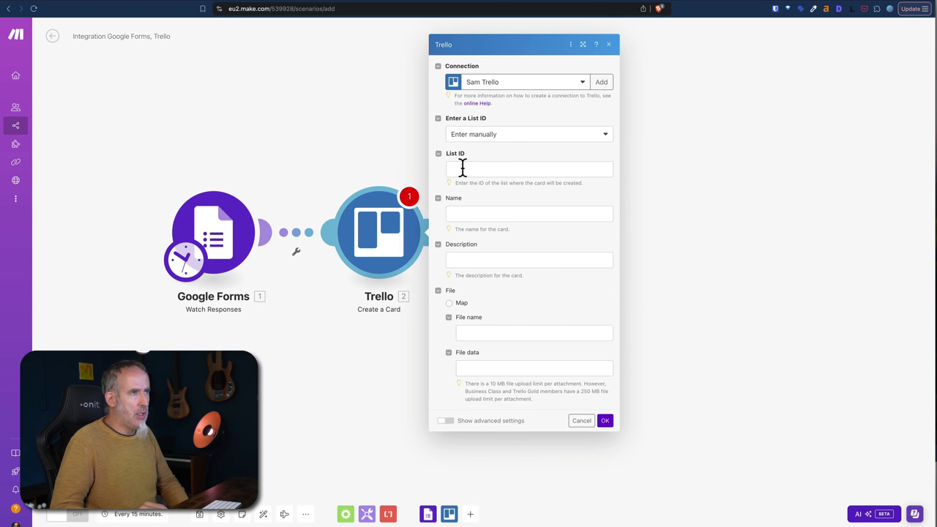
Target the Eingang list on the Support Tickets board for new cards.
click(492, 139)
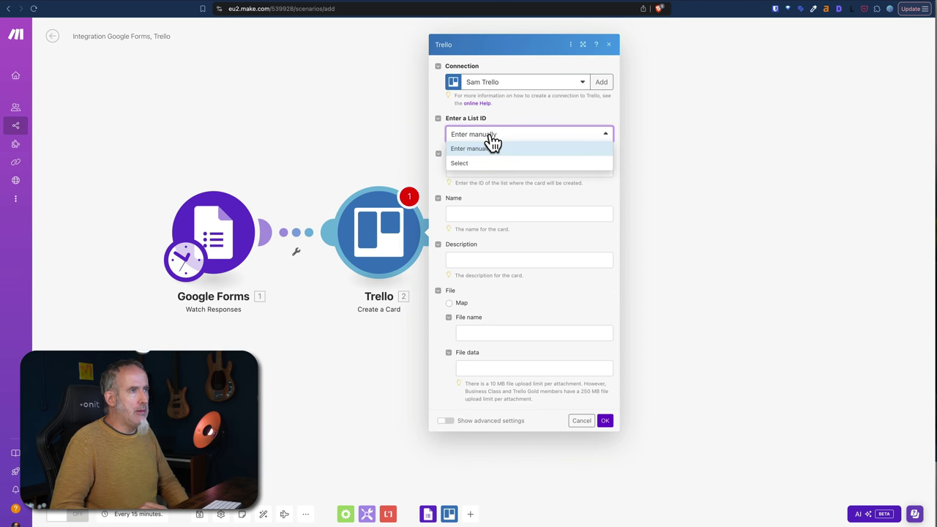
click(470, 162)
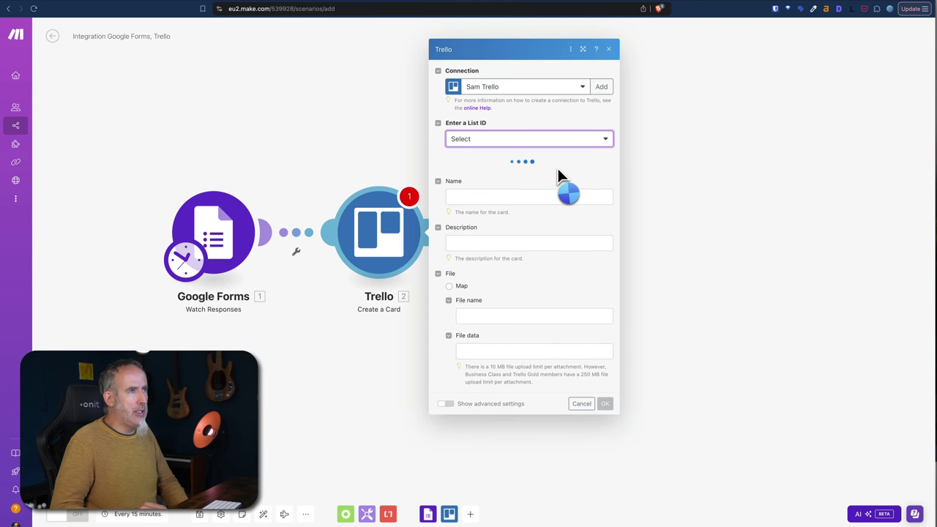
click(503, 174)
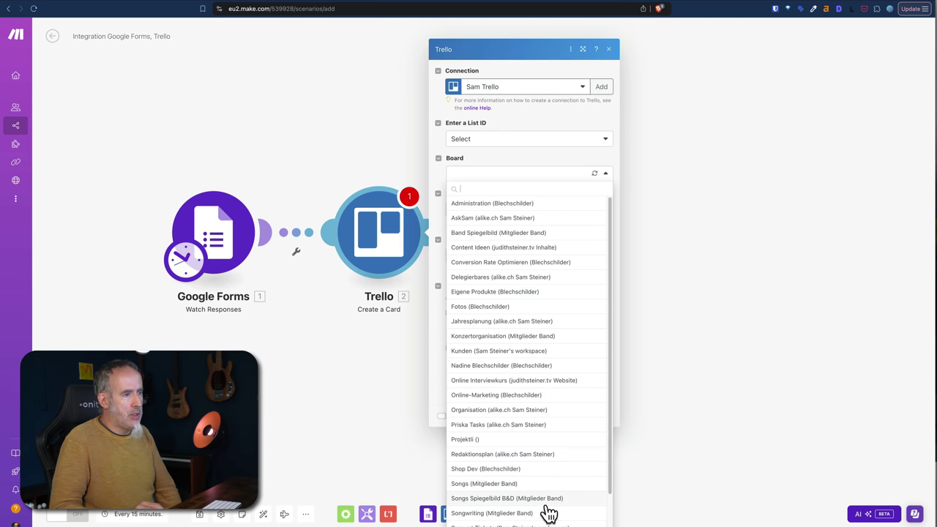
scroll(548, 513, down, 1)
click(487, 506)
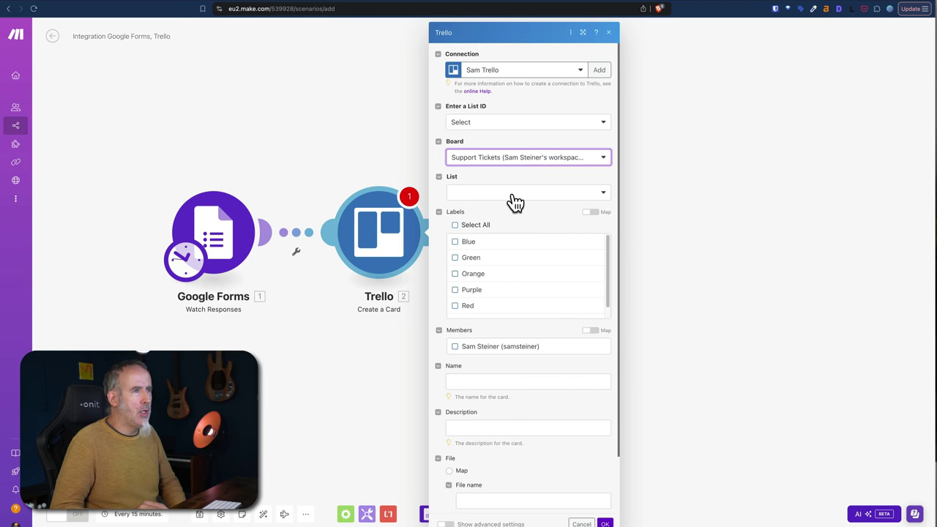
click(516, 196)
click(476, 208)
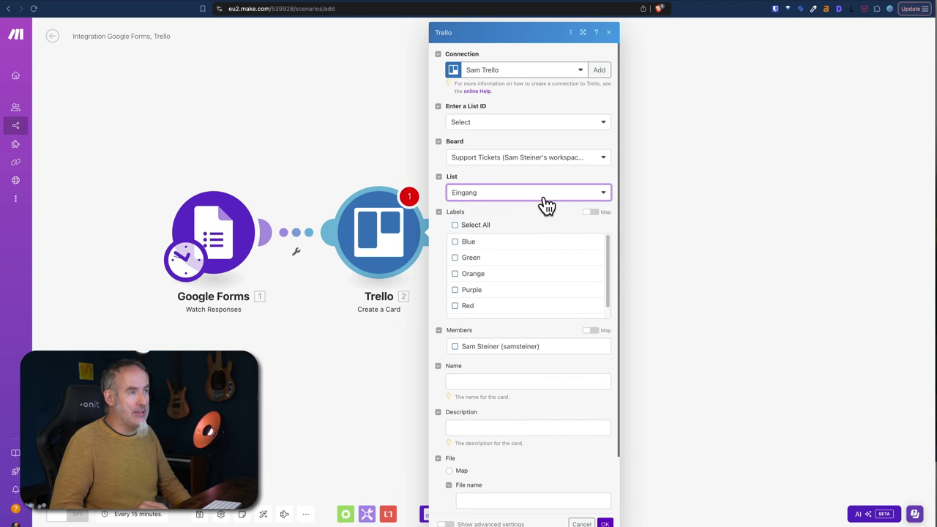
After checking the Trello board, tag new cards with the Purple label.
key(ctrl+Tab)
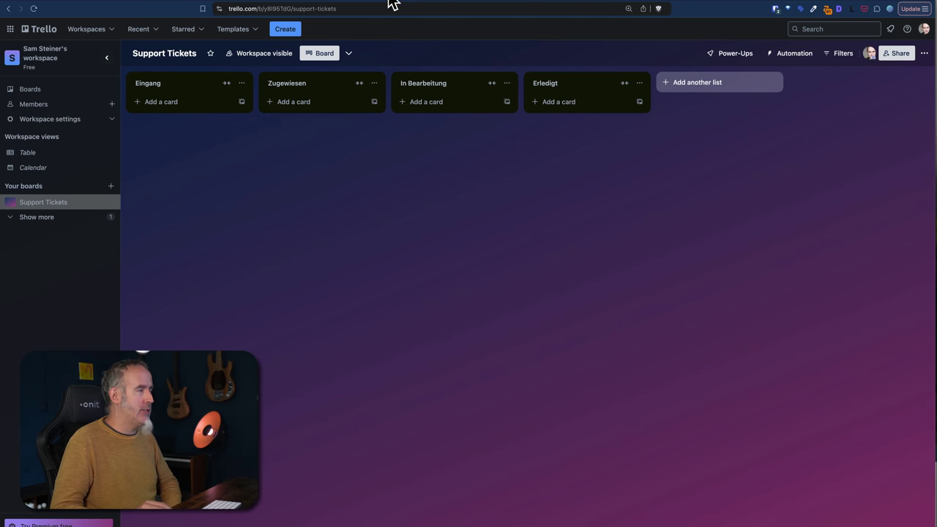
key(ctrl+Tab)
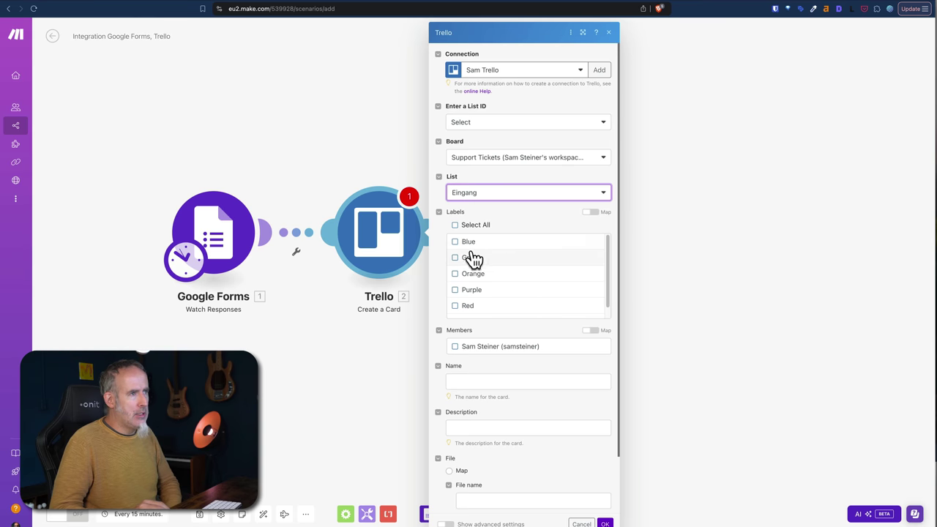
click(437, 269)
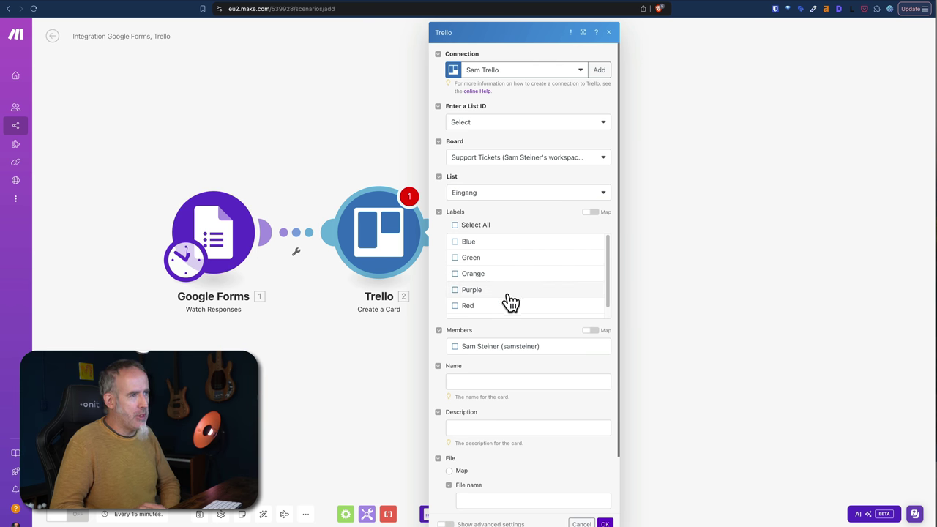
click(455, 291)
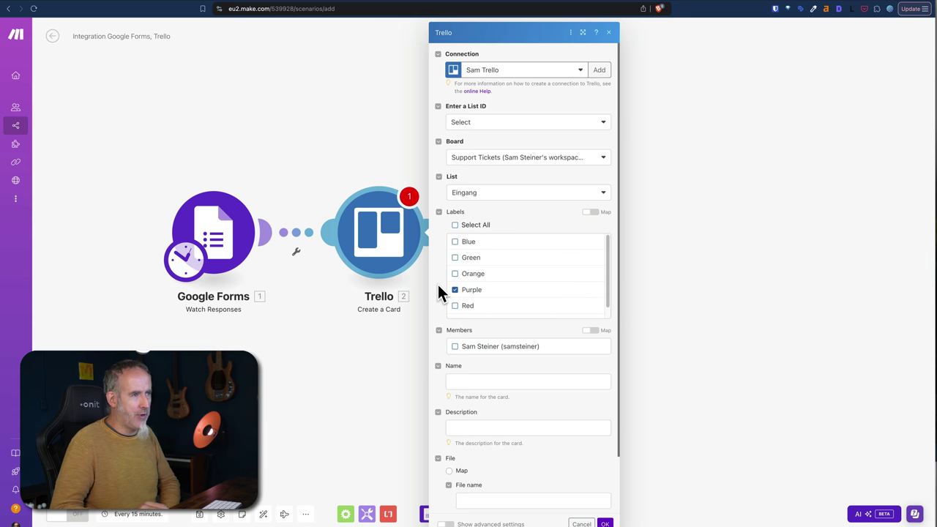
scroll(435, 299, down, 2)
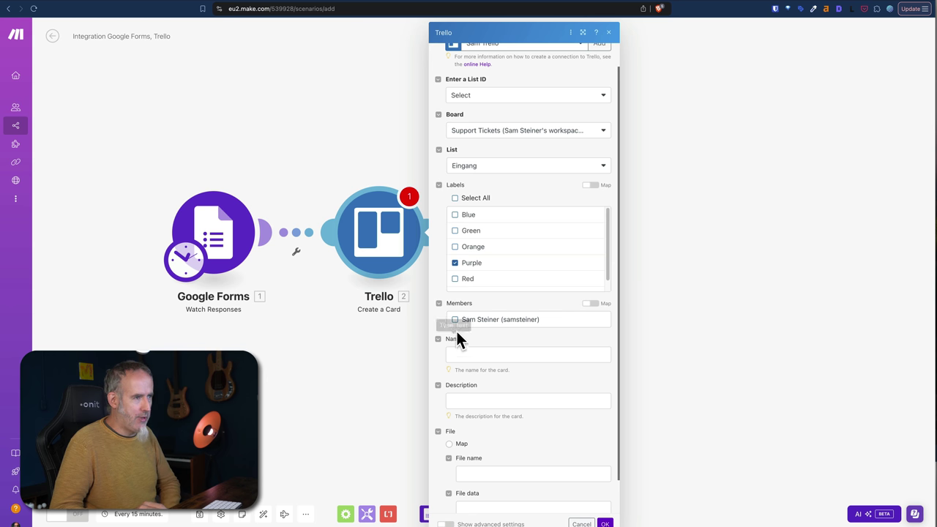
click(517, 354)
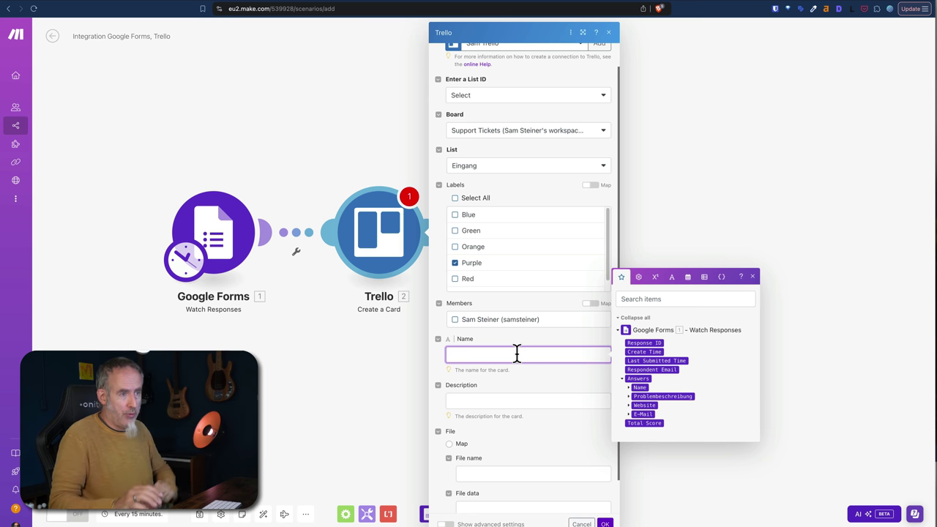
Map the Name answer to the card name and Problembeschreibung into the description.
click(631, 389)
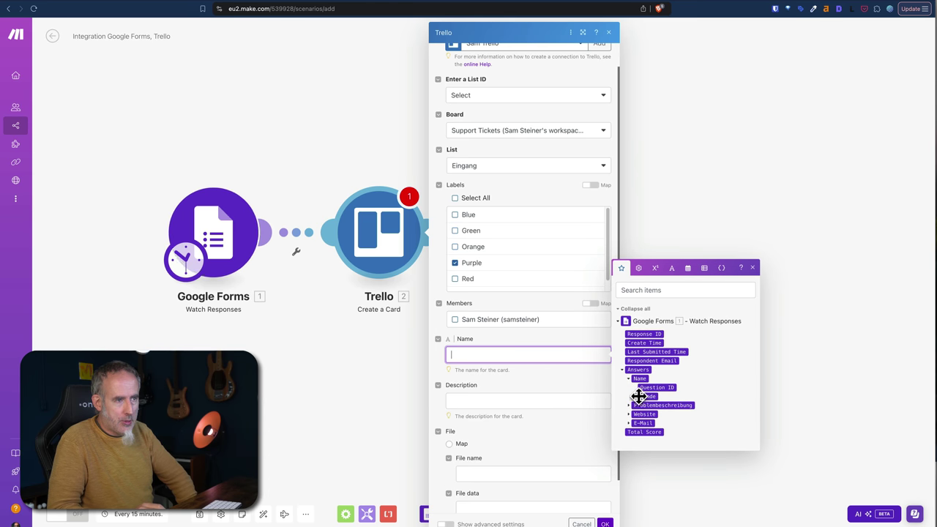
click(636, 396)
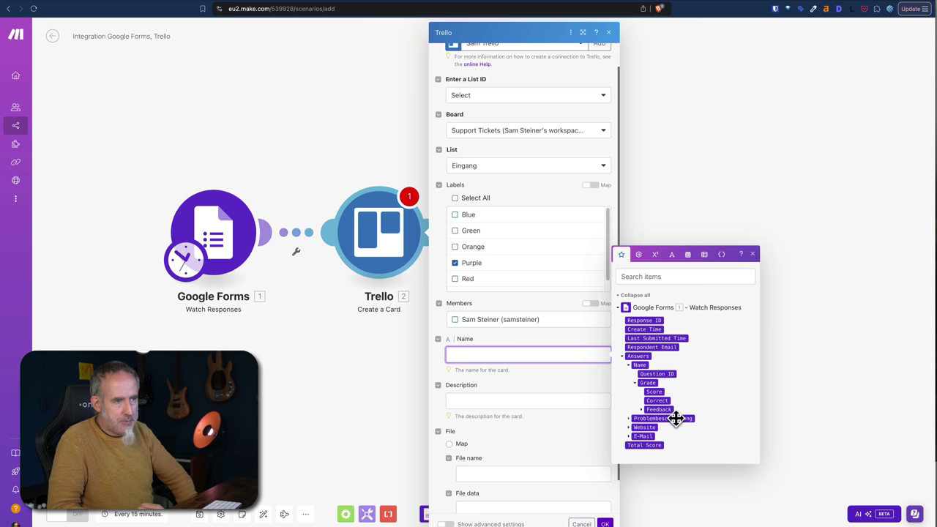
click(641, 364)
click(474, 401)
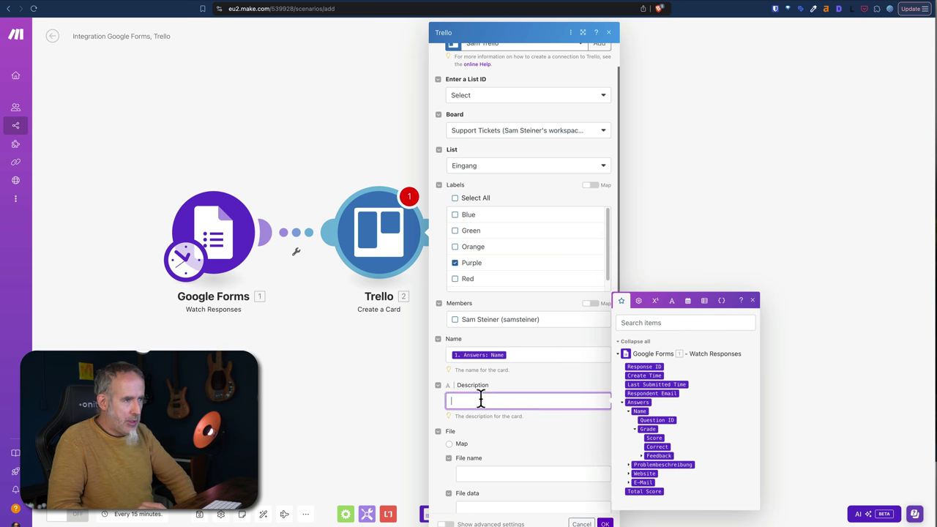
click(641, 465)
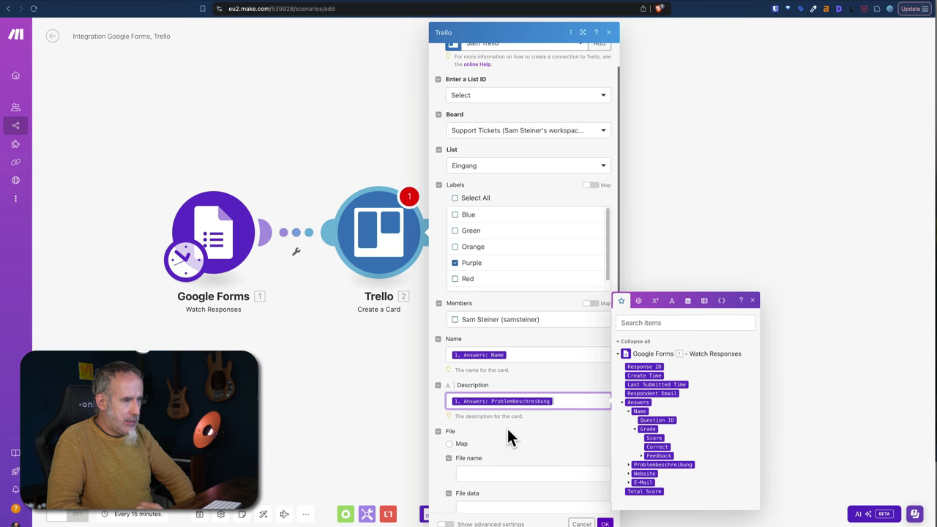
scroll(509, 433, down, 1)
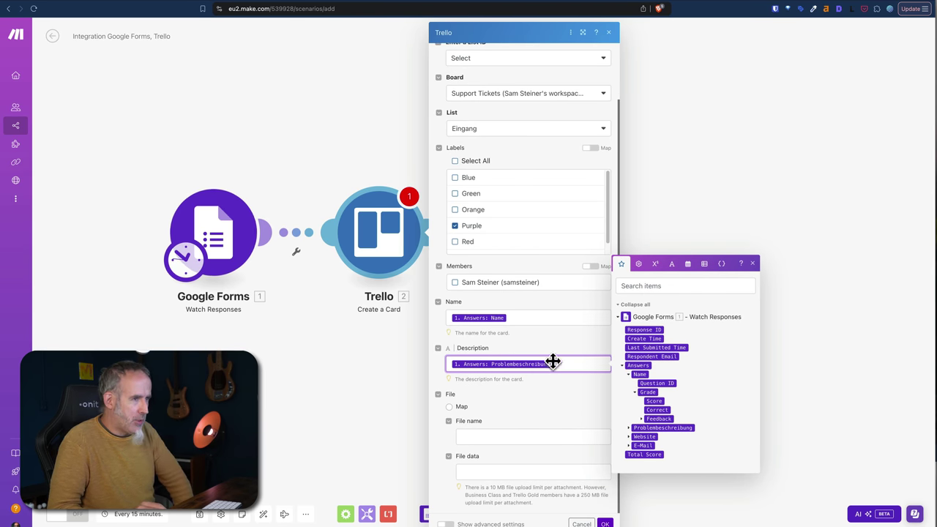
Add the Website and E-Mail answers on new description lines and confirm.
key(Return)
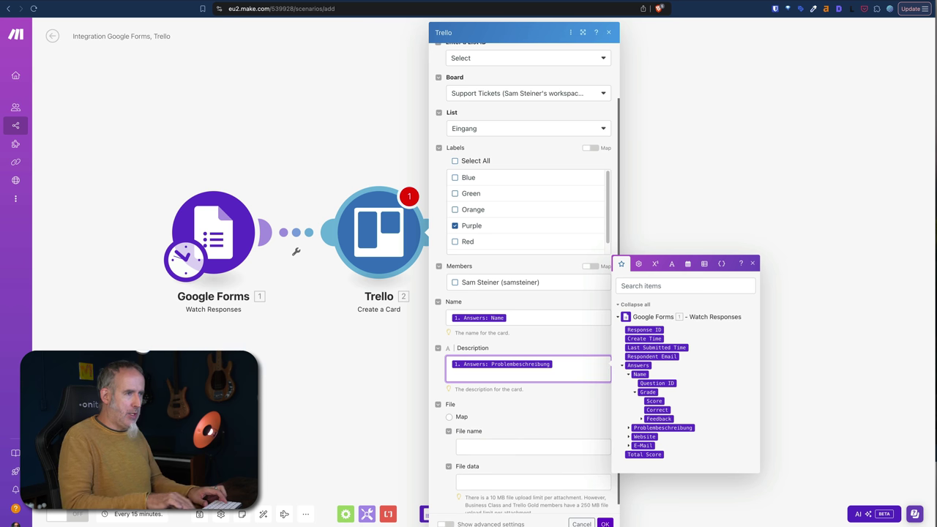
key(Return)
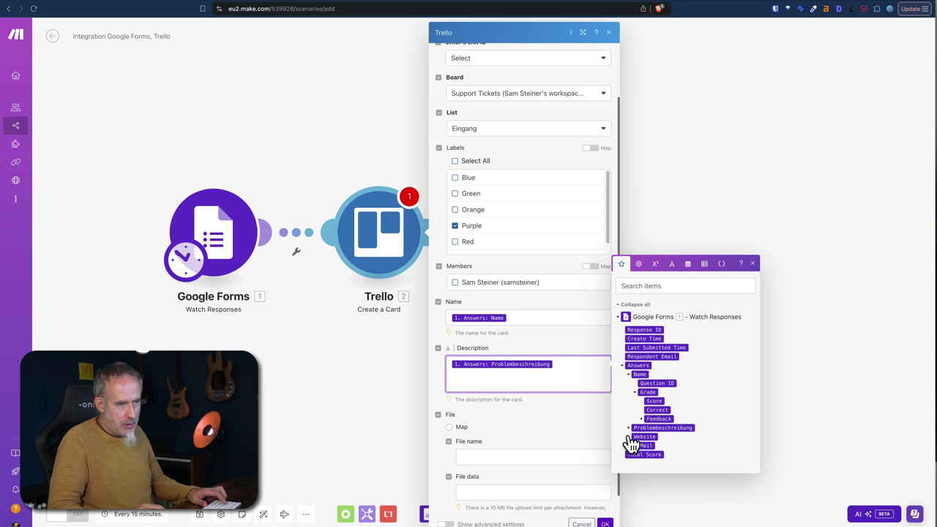
drag(632, 436, 505, 387)
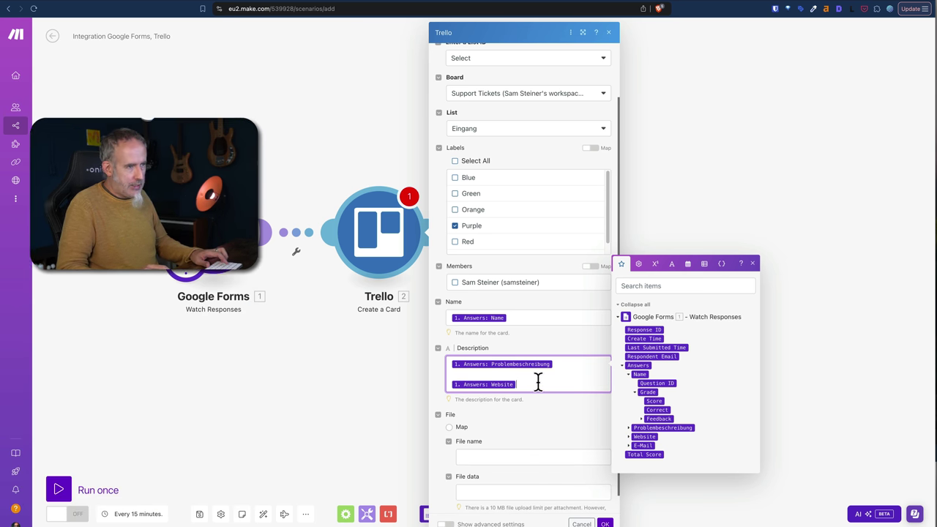
key(Return)
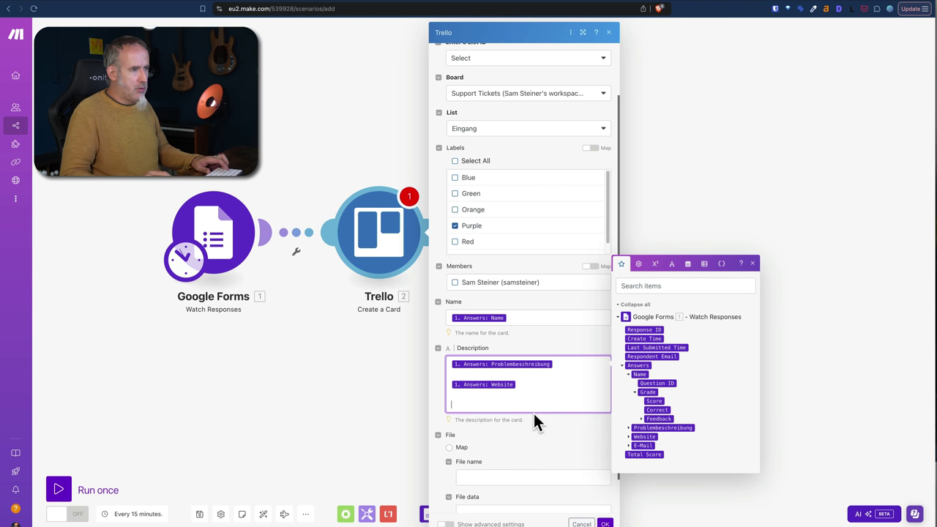
scroll(539, 415, down, 1)
scroll(539, 417, up, 2)
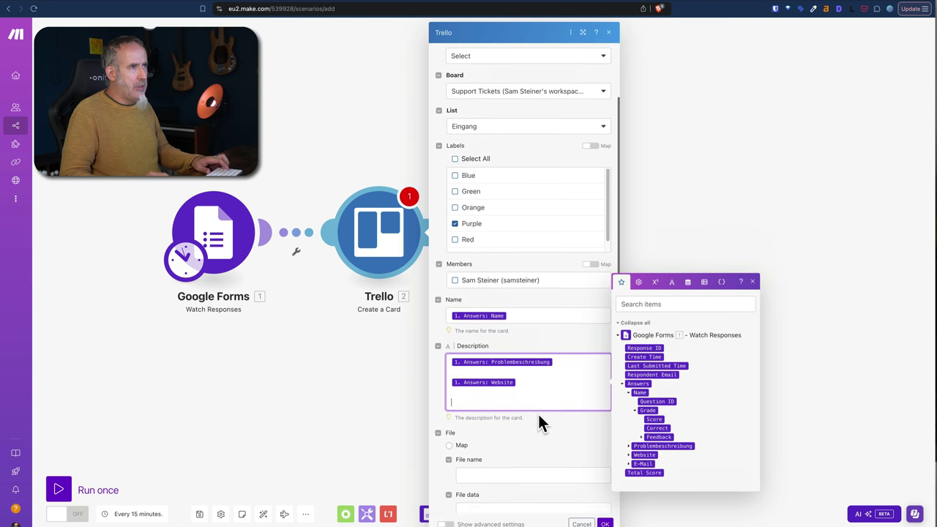
drag(643, 478, 513, 411)
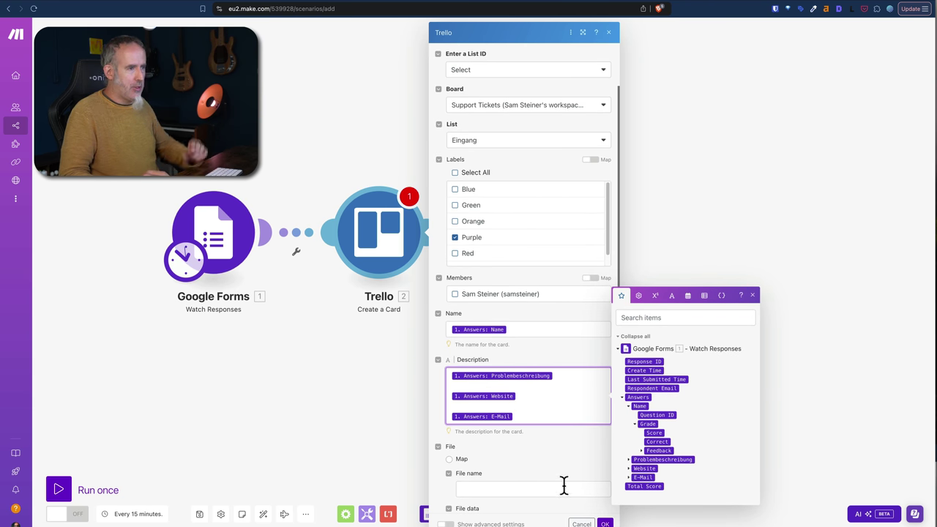
click(605, 524)
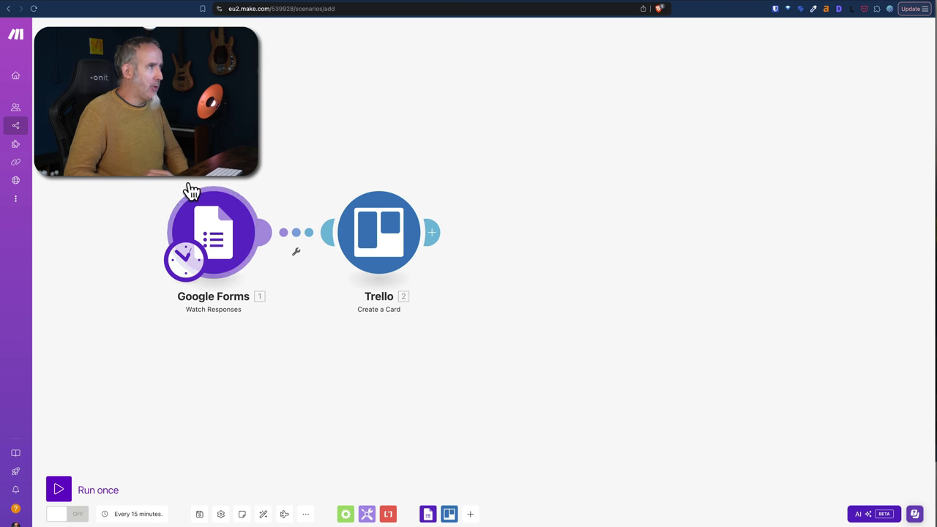
Save the scenario, run it once, and review the Google Forms results.
click(199, 515)
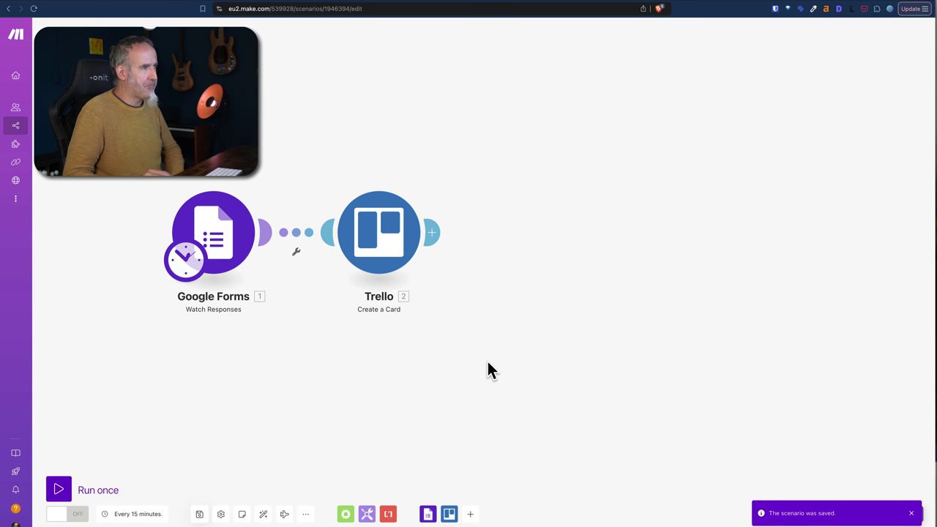
click(77, 489)
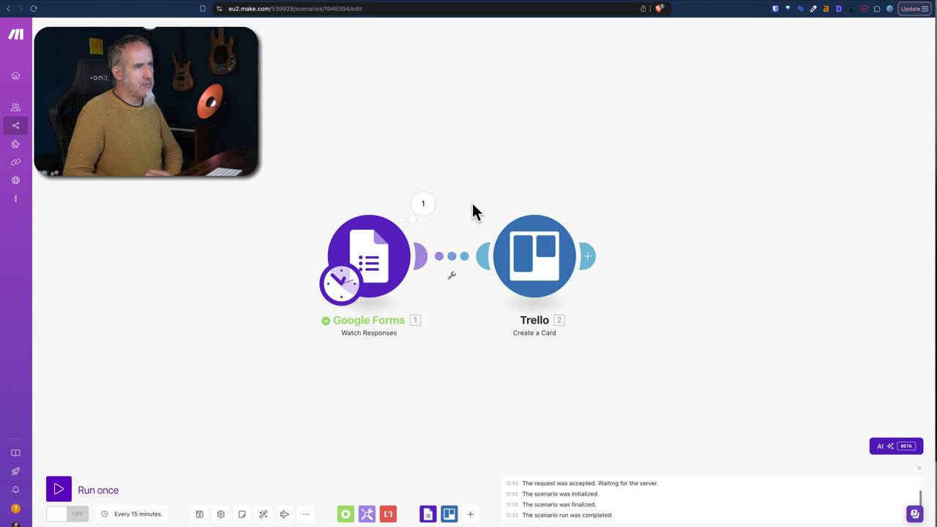
click(425, 209)
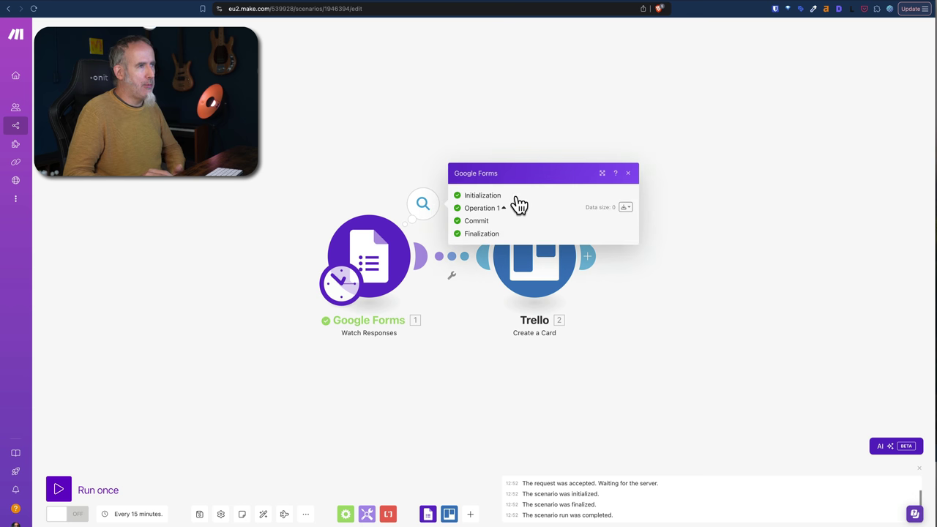
click(442, 395)
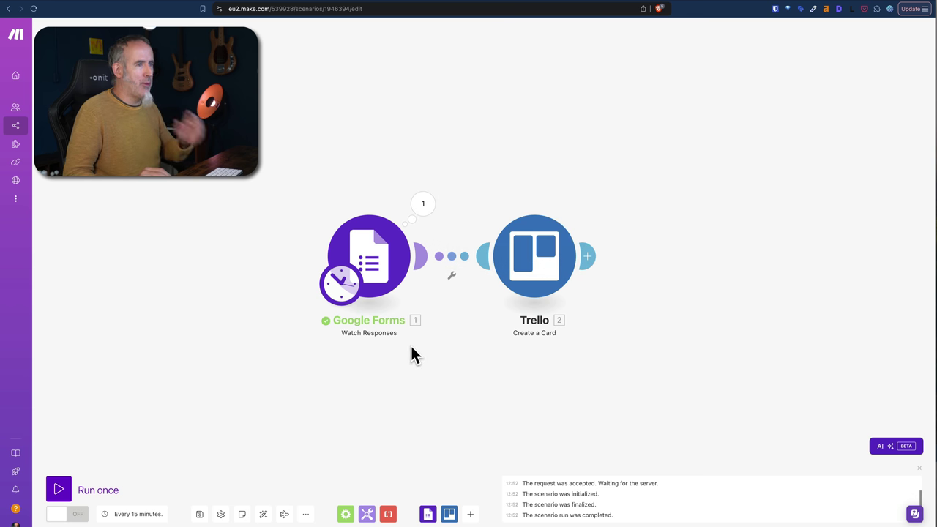
key(ctrl+Tab)
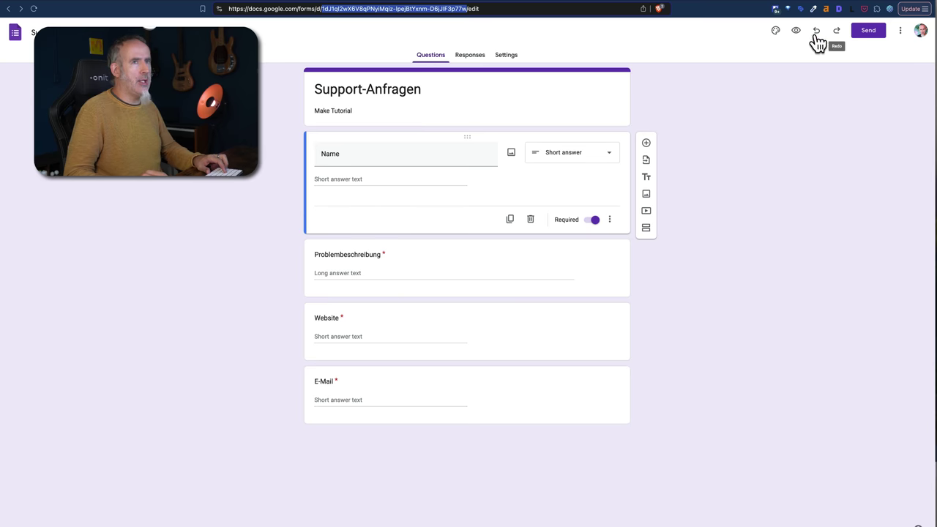
In the form preview, enter a test name, problem text, a website and the requester's e-mail address.
click(796, 32)
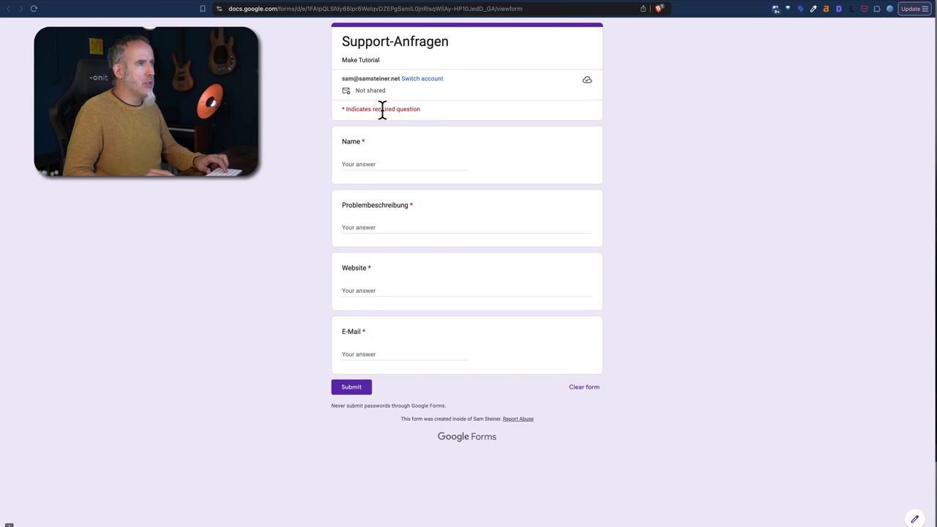
click(373, 159)
text(Sam Testy)
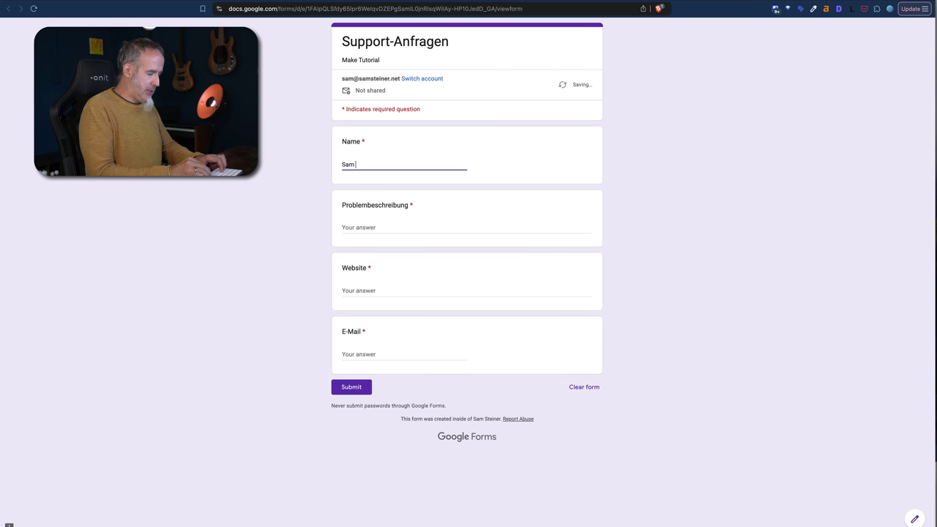
click(382, 225)
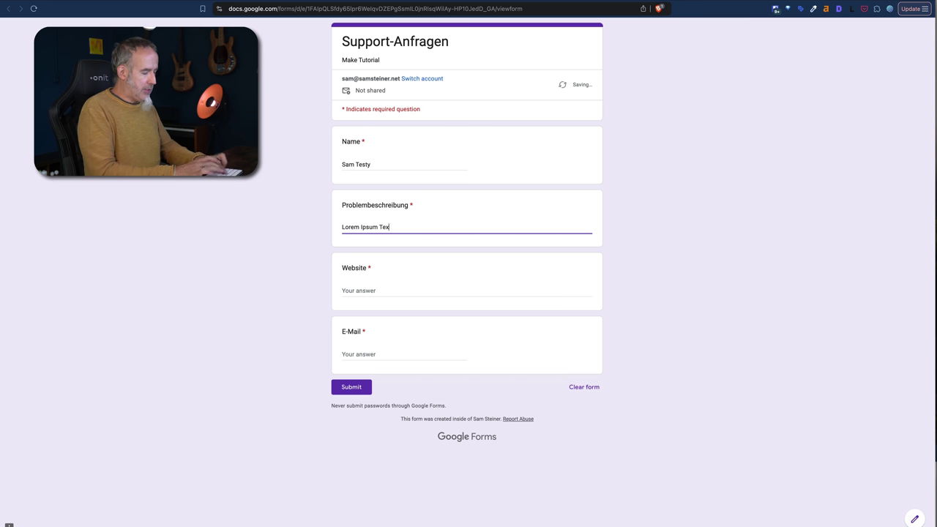
text(t)
click(358, 289)
text(ht)
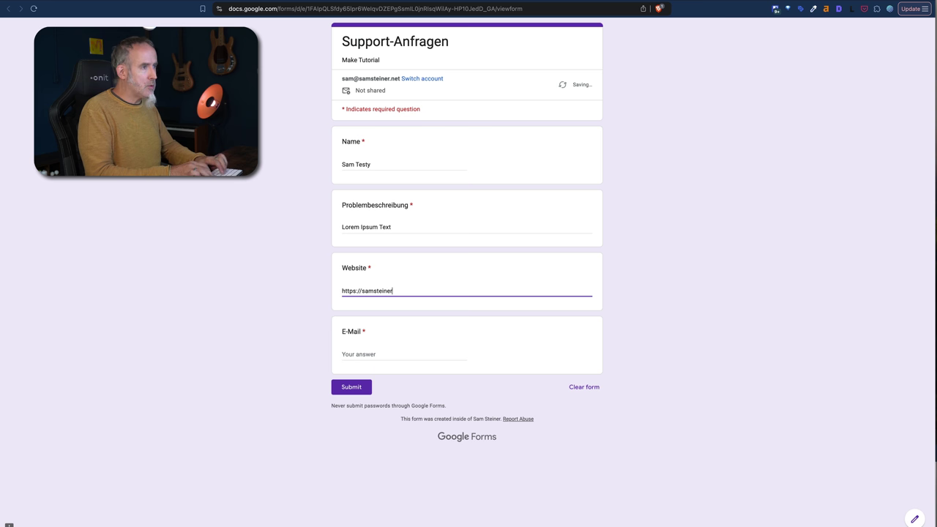
click(359, 352)
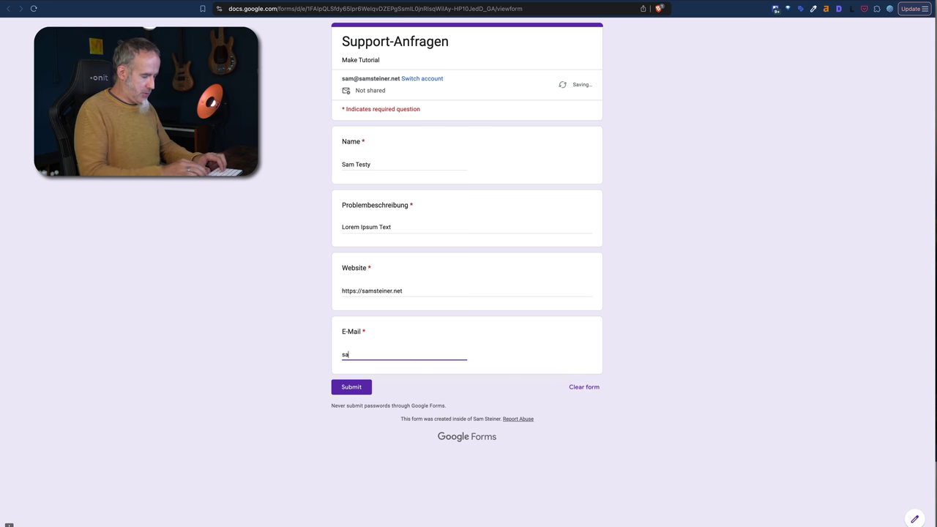
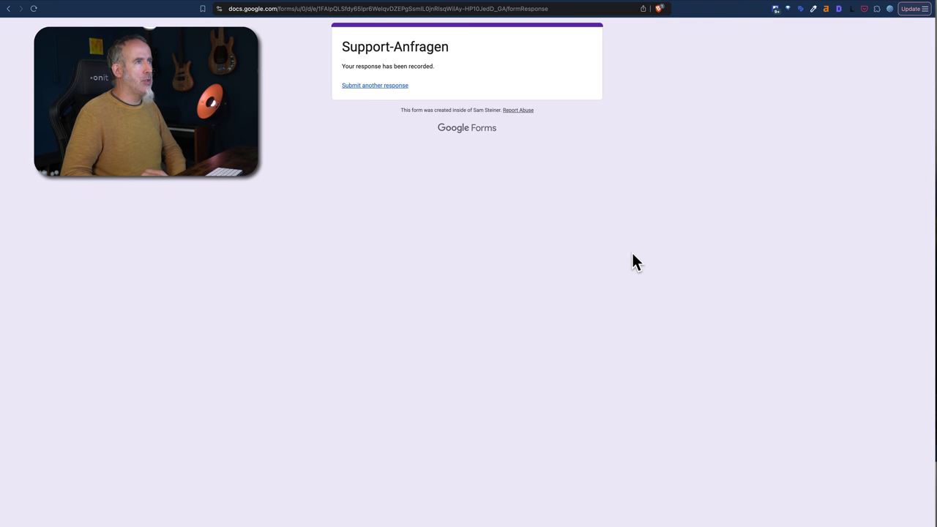
Run the Make scenario once and read the Trello module's BundleValidationError for the card name.
click(109, 4)
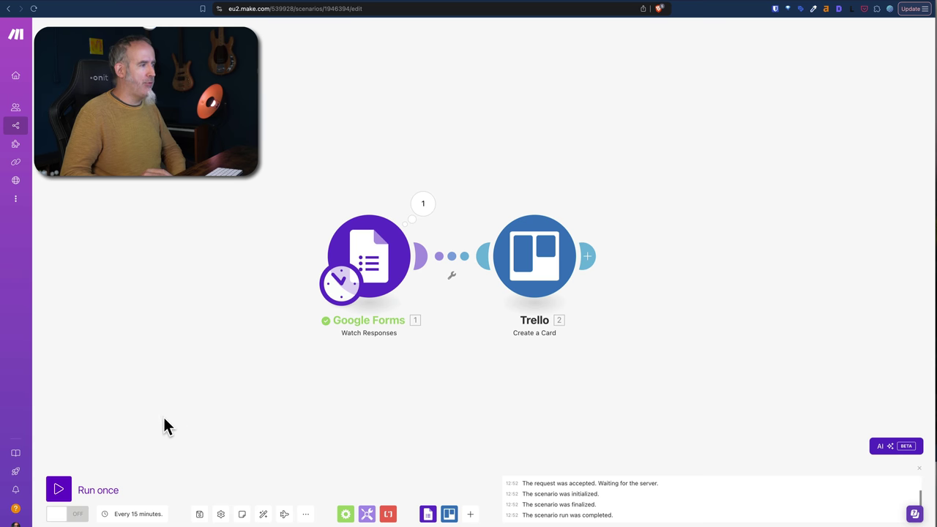
click(61, 492)
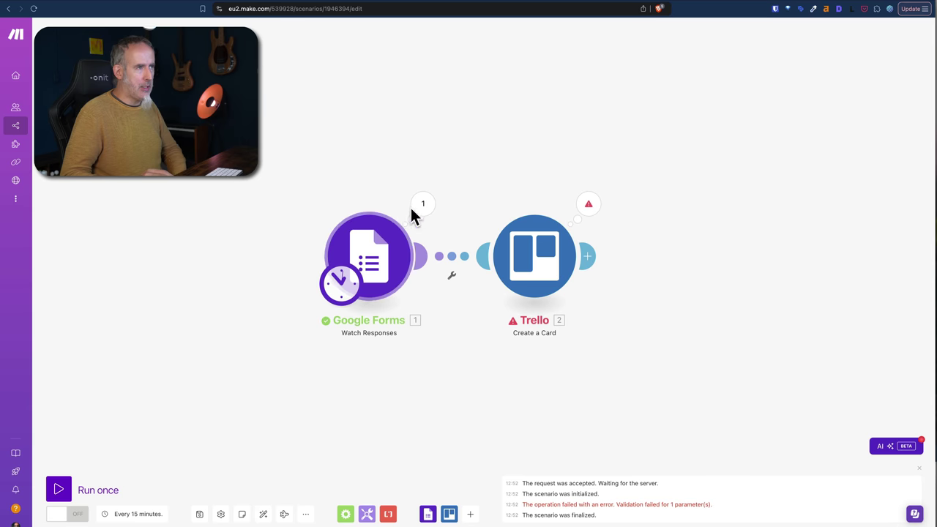
click(586, 205)
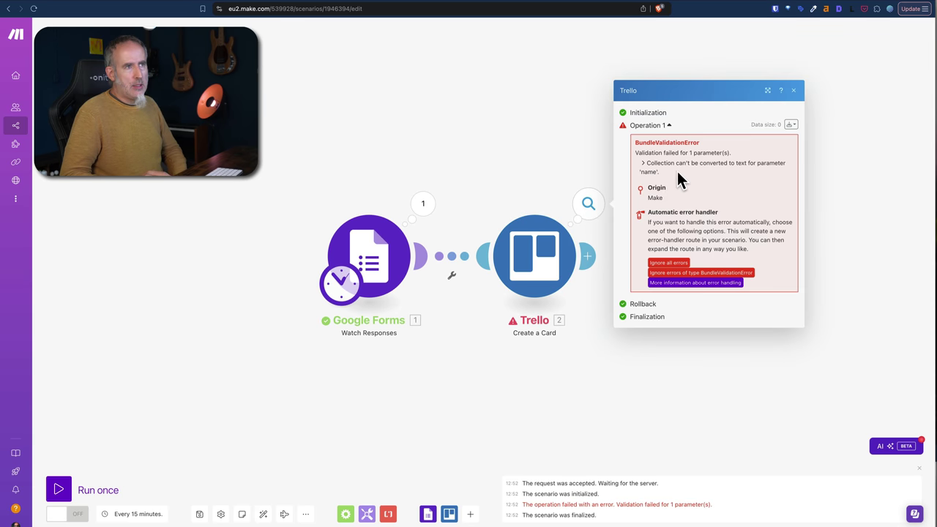
click(542, 376)
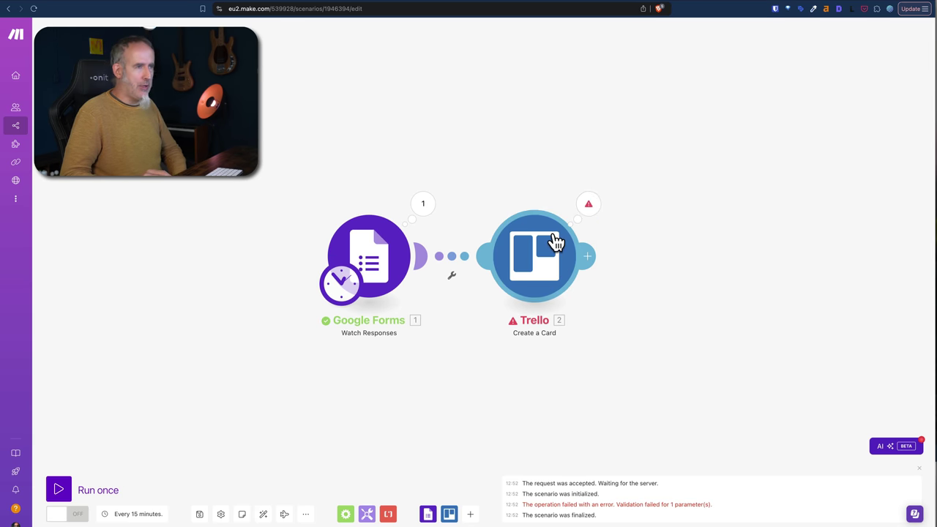
Replace the Trello card name mapping with the Name answer's textAnswers answers[] value.
click(545, 258)
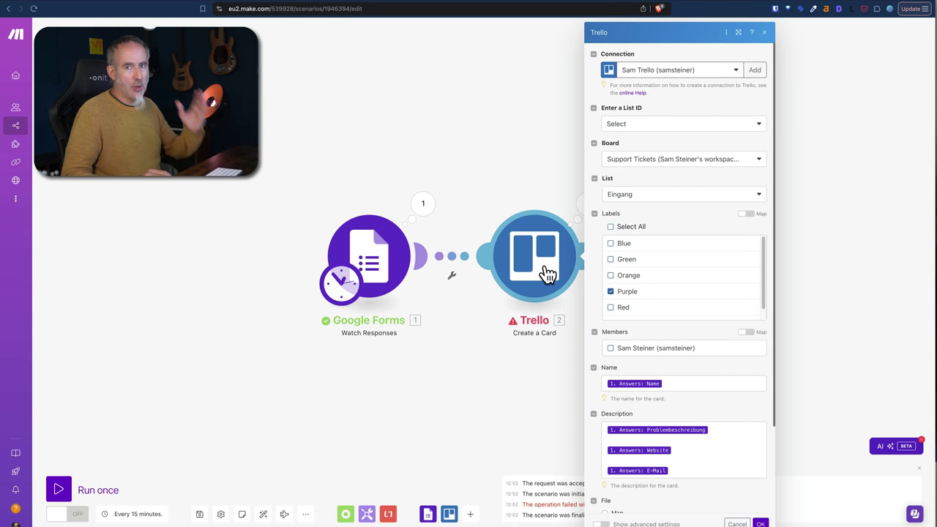
click(680, 382)
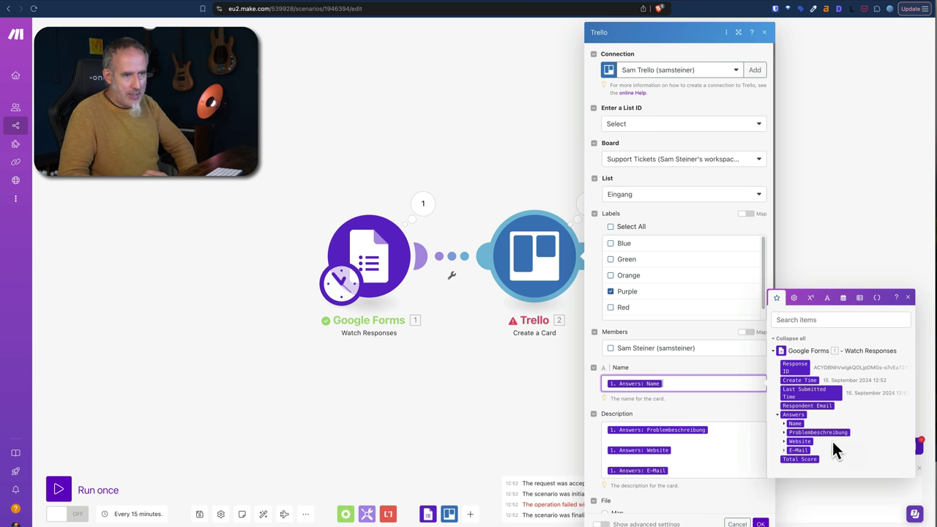
click(784, 424)
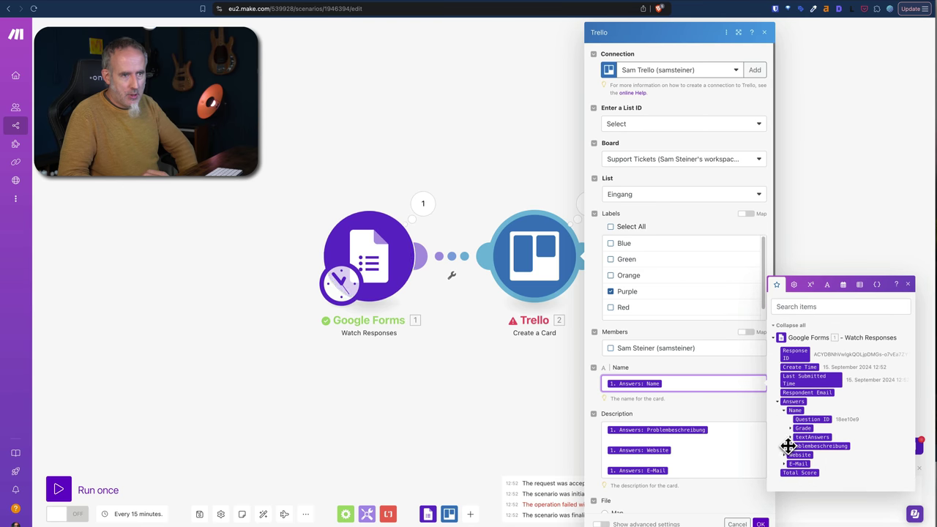
click(790, 438)
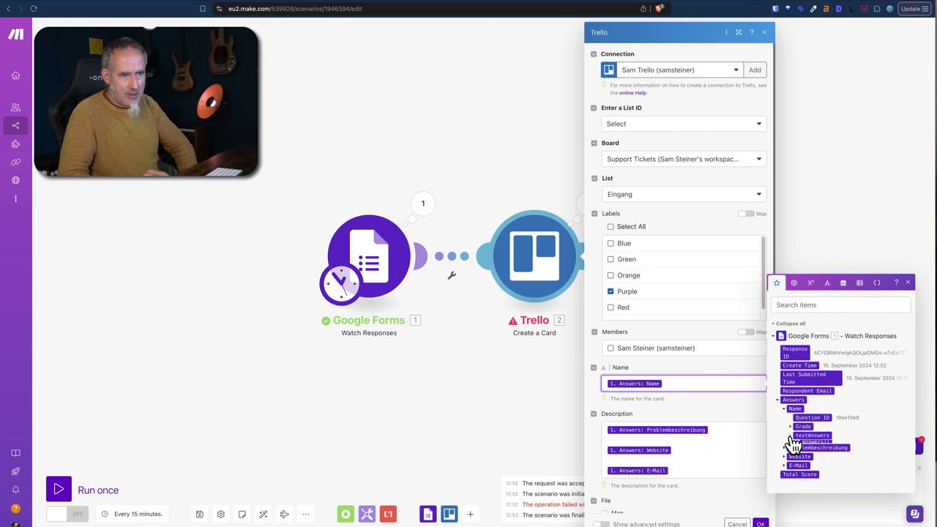
click(798, 442)
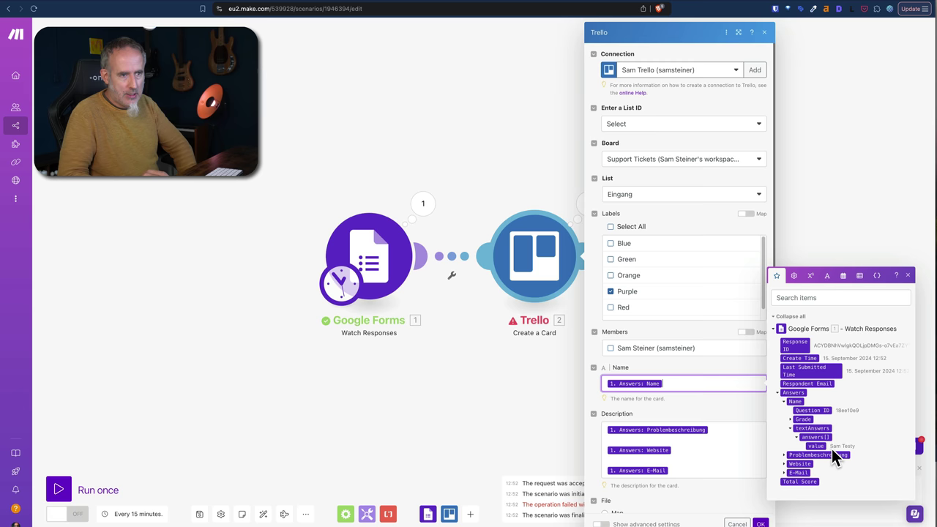
click(816, 446)
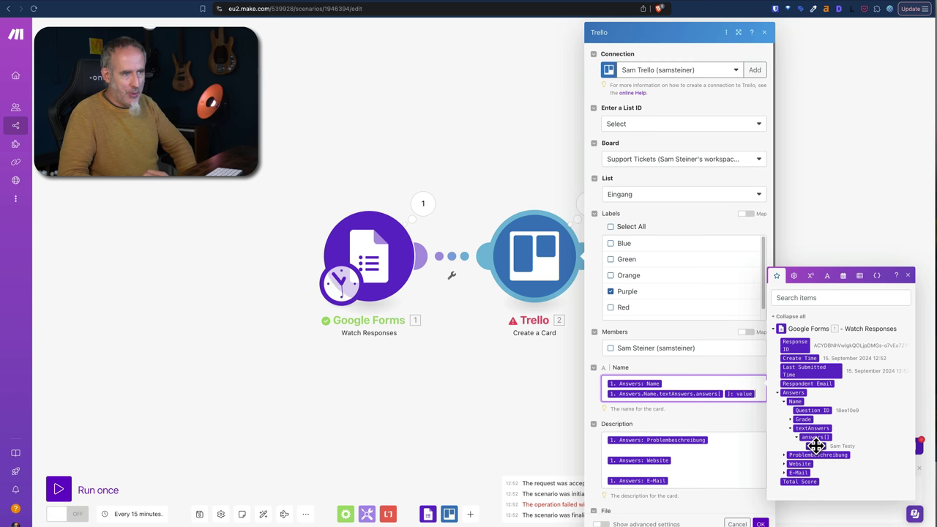
click(677, 382)
key(BackSpace)
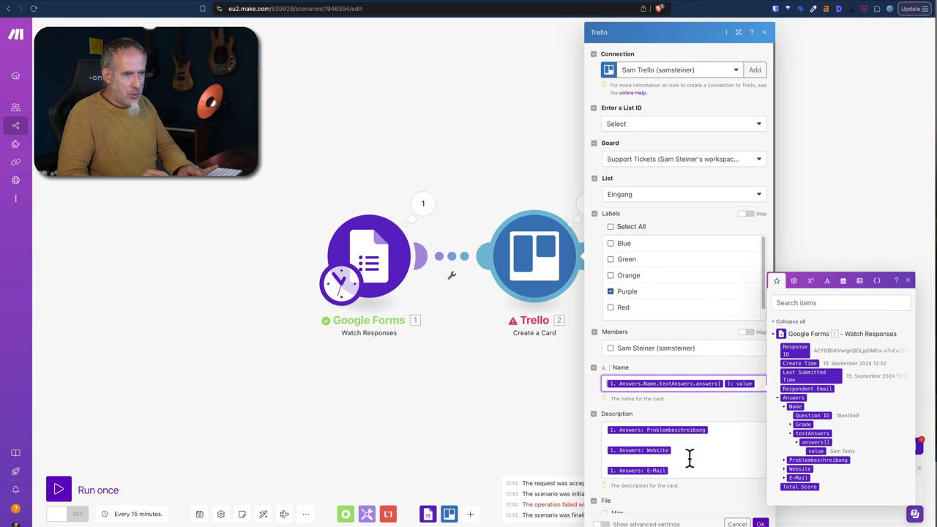
Clear all existing mappings from the card Description field.
click(679, 470)
key(ctrl+a)
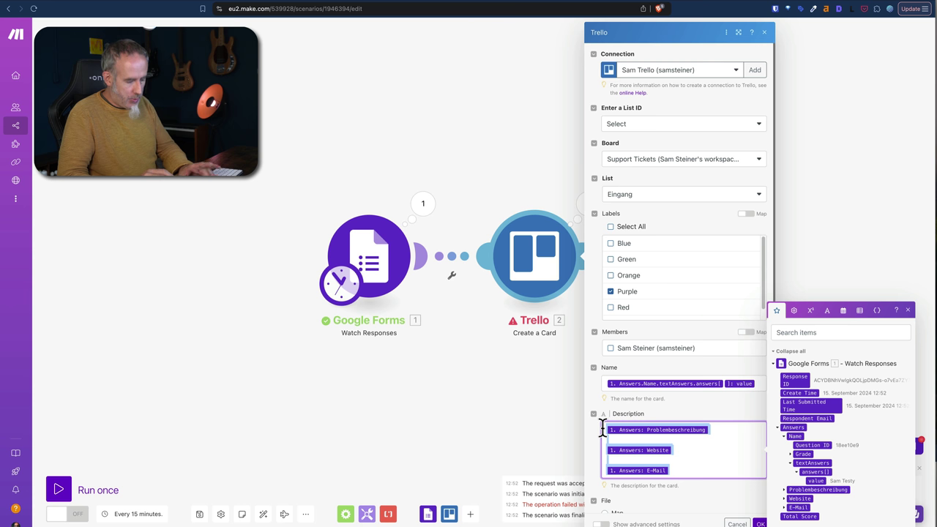
key(BackSpace)
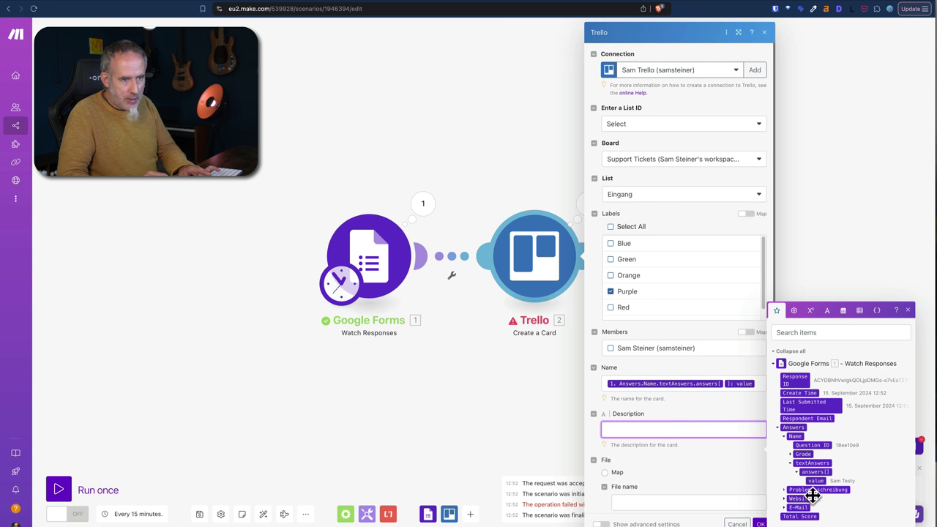
Map the Problembeschreibung and Website answer values into Description, each on its own line.
click(785, 490)
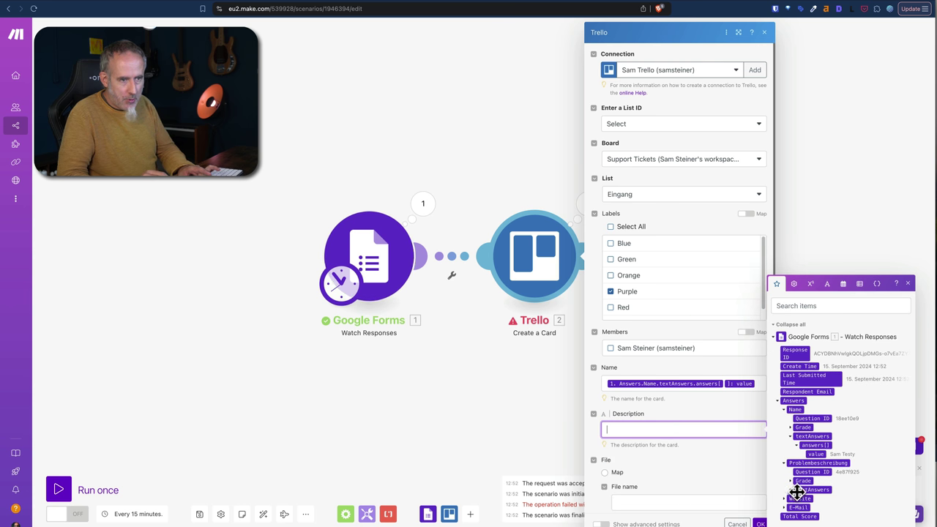
click(791, 491)
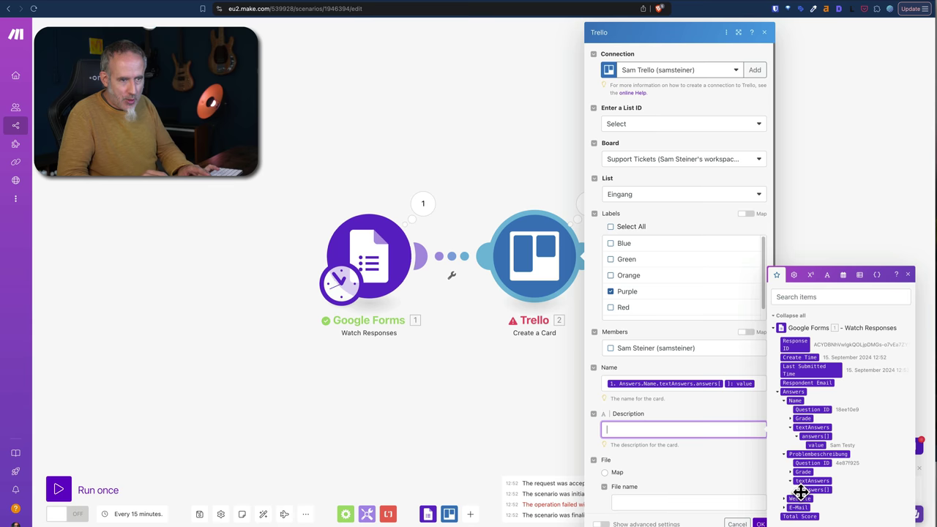
click(797, 498)
click(816, 491)
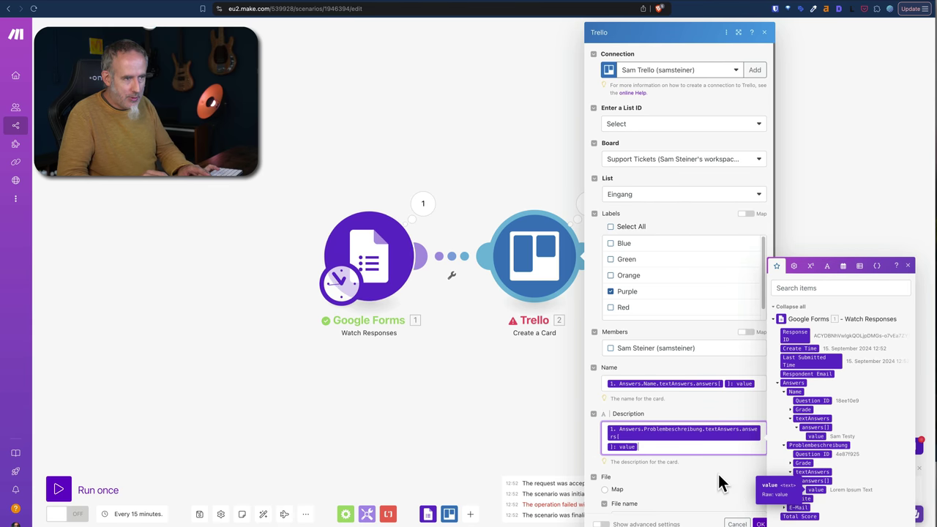
key(Return)
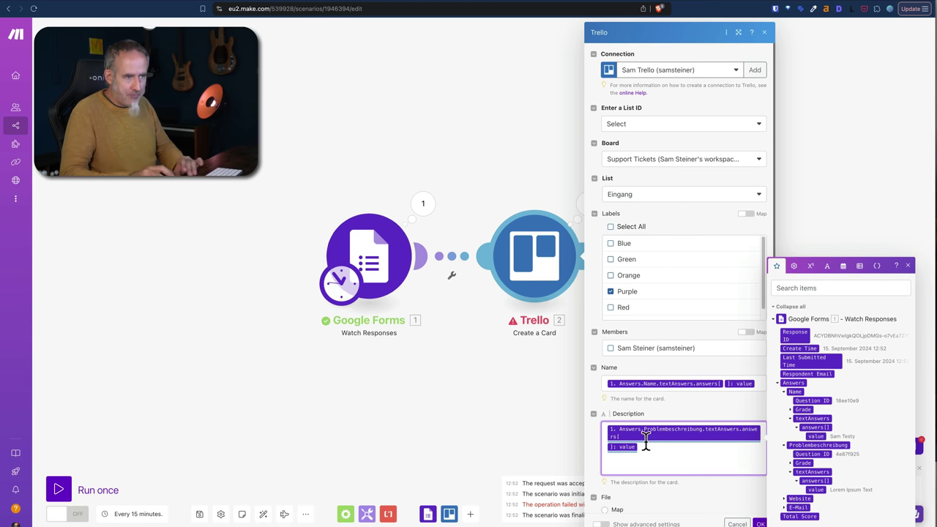
click(786, 500)
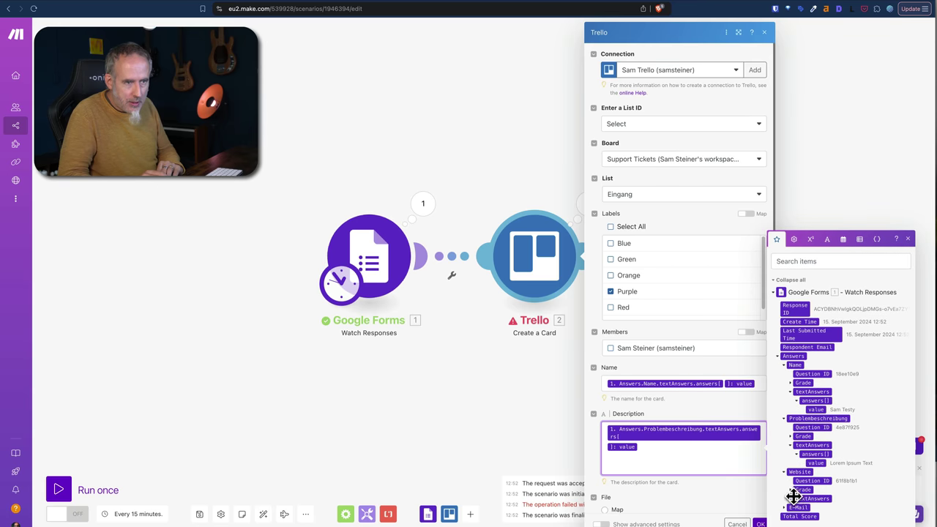
click(792, 500)
click(797, 500)
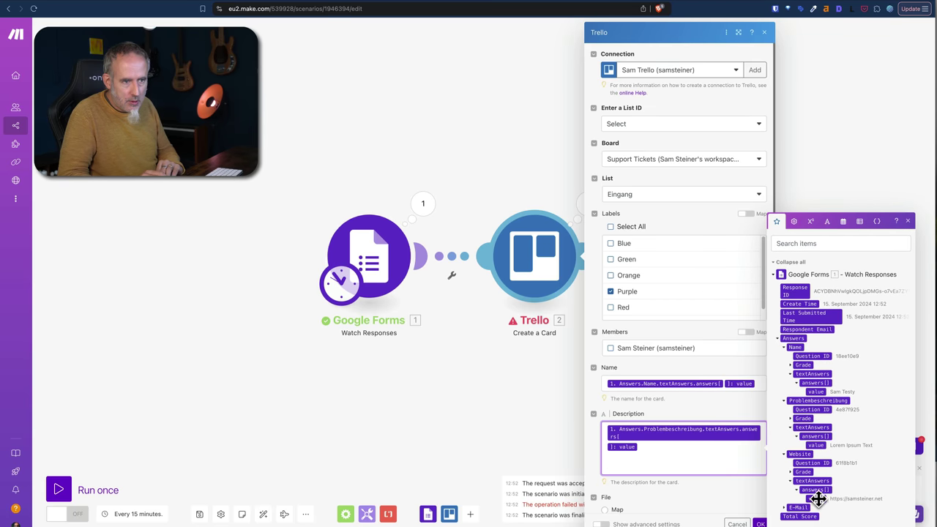
click(814, 498)
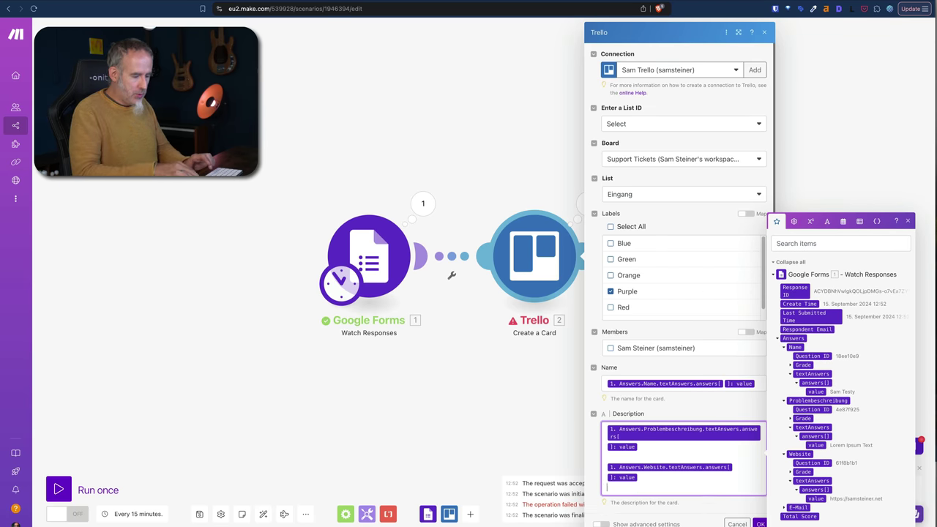
key(Return)
key(Return)
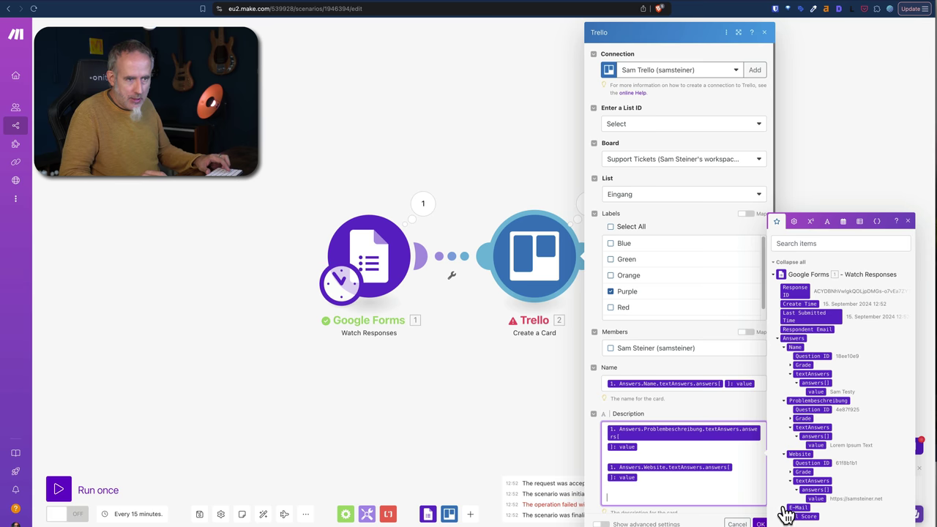
Add the E-Mail answer value to Description and confirm the Trello module settings.
click(786, 507)
click(799, 507)
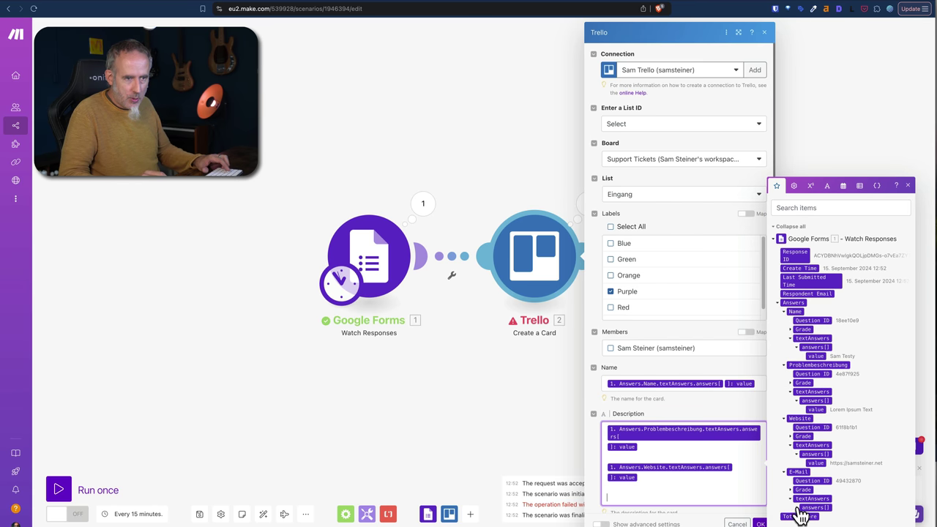
click(804, 508)
drag(820, 509, 676, 499)
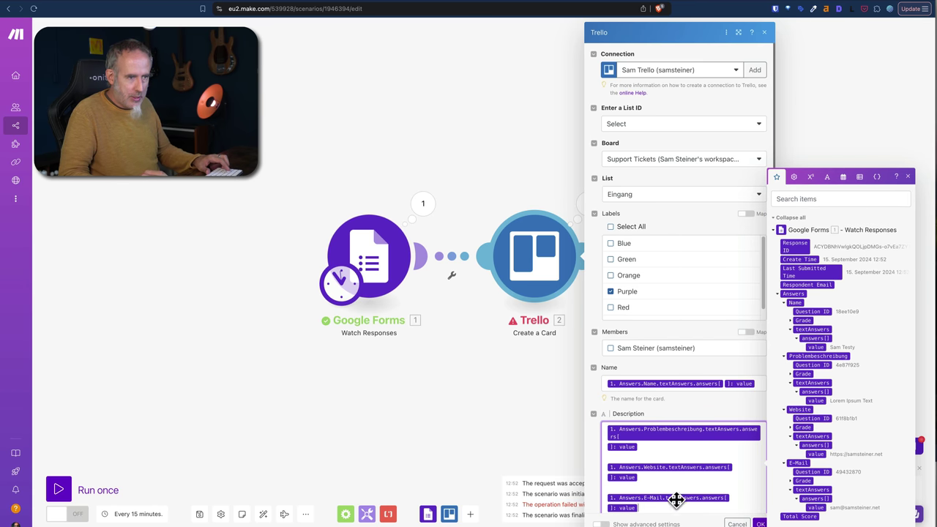
click(760, 524)
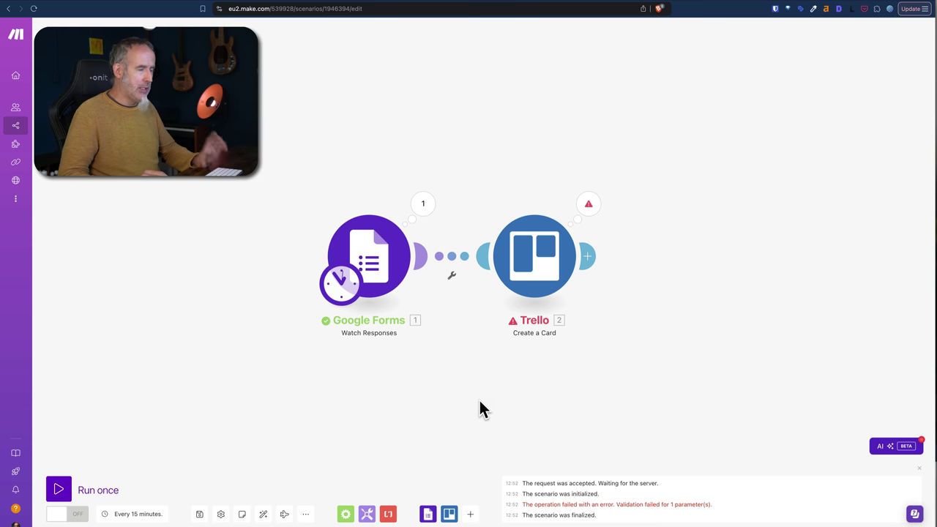
click(199, 515)
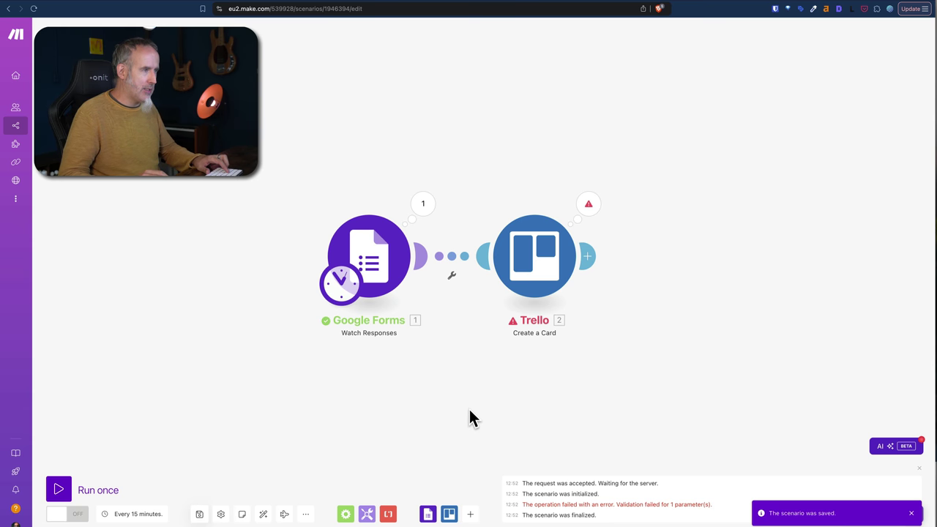
right_click(368, 257)
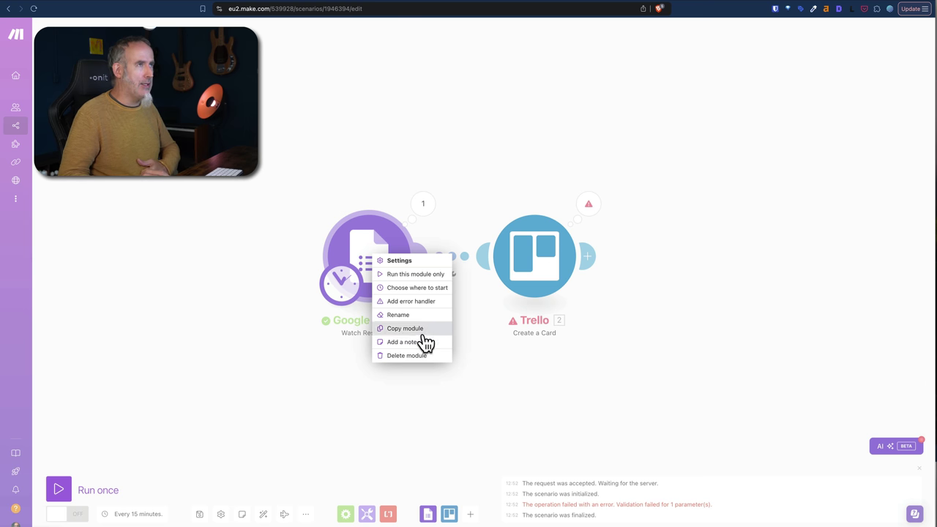
click(417, 289)
click(450, 275)
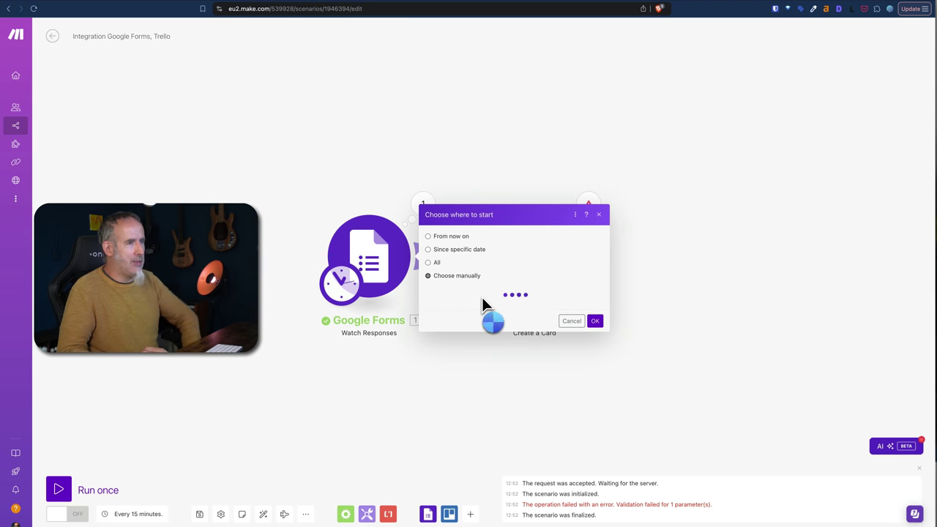
click(492, 287)
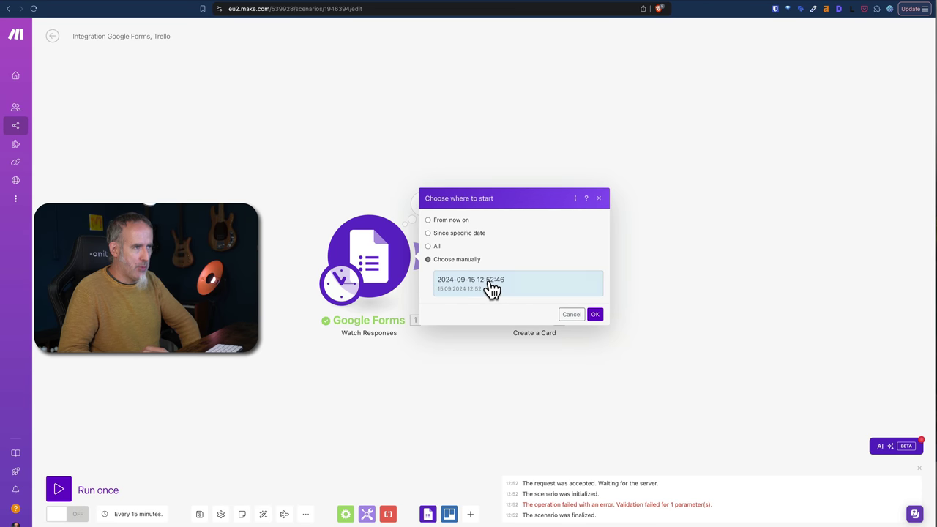
click(596, 316)
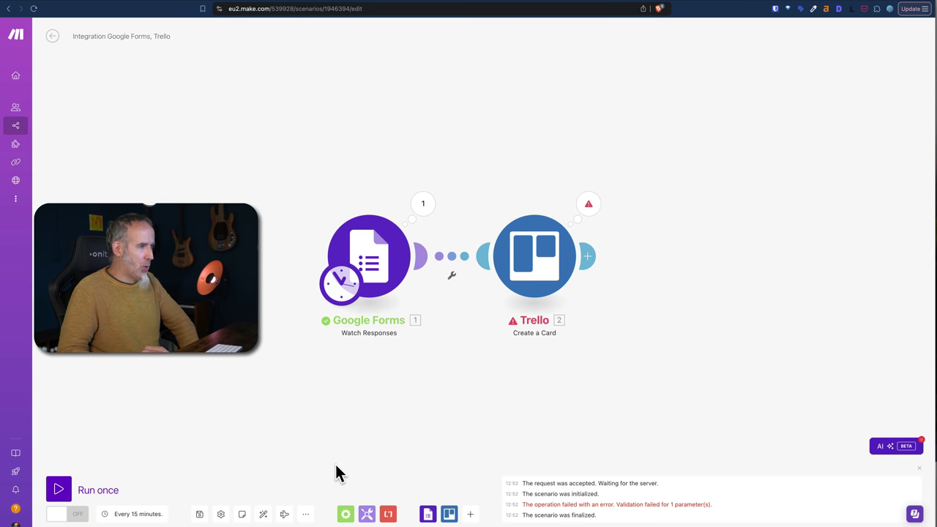
click(61, 493)
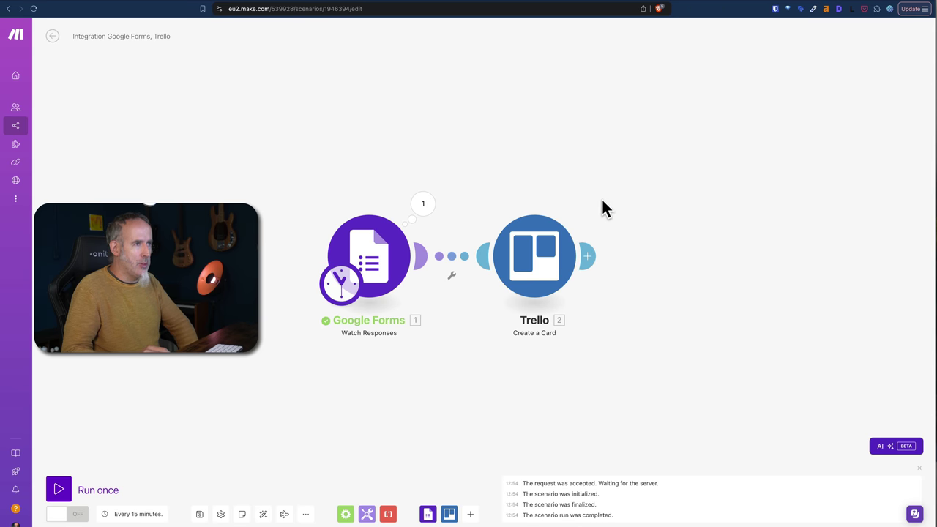
Reload the Trello board, then submit another test form response with a name, website and e-mail.
key(ctrl+Tab)
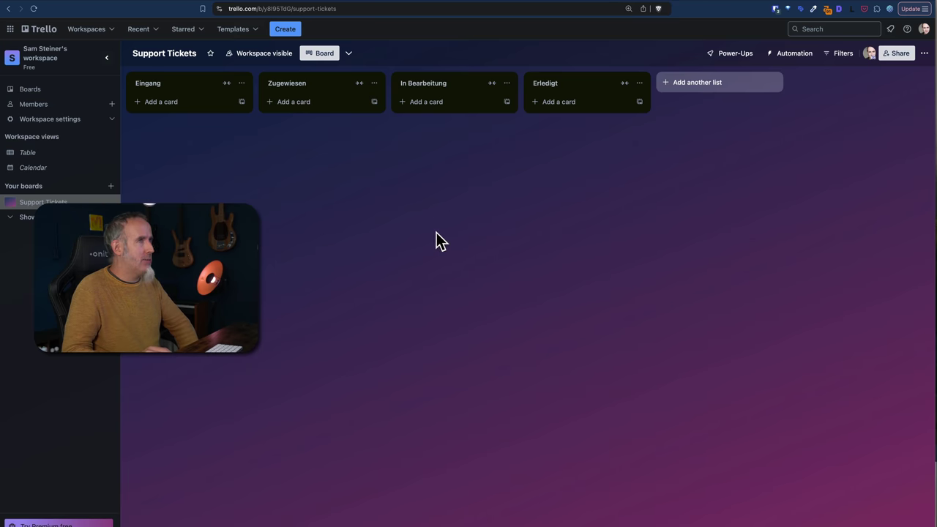
click(33, 9)
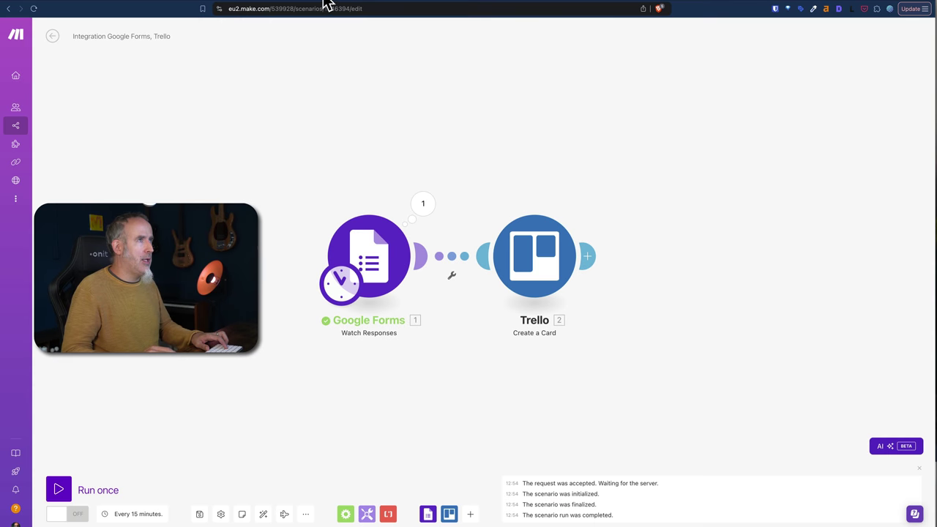
key(ctrl+Tab)
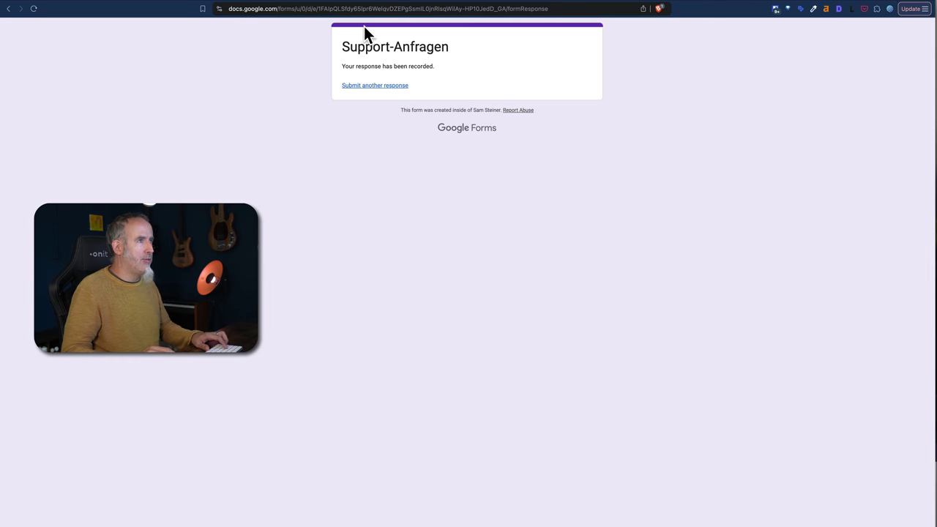
click(383, 86)
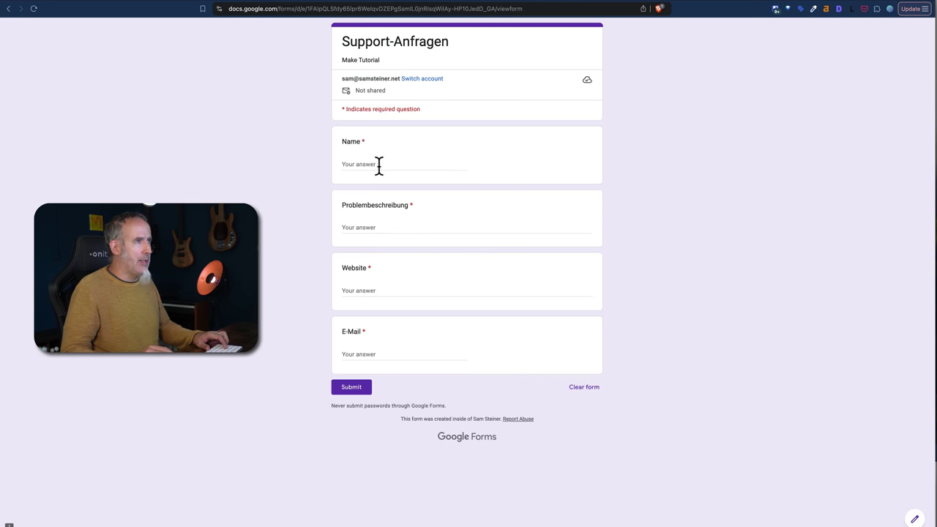
click(379, 164)
text(Sam Testy 2)
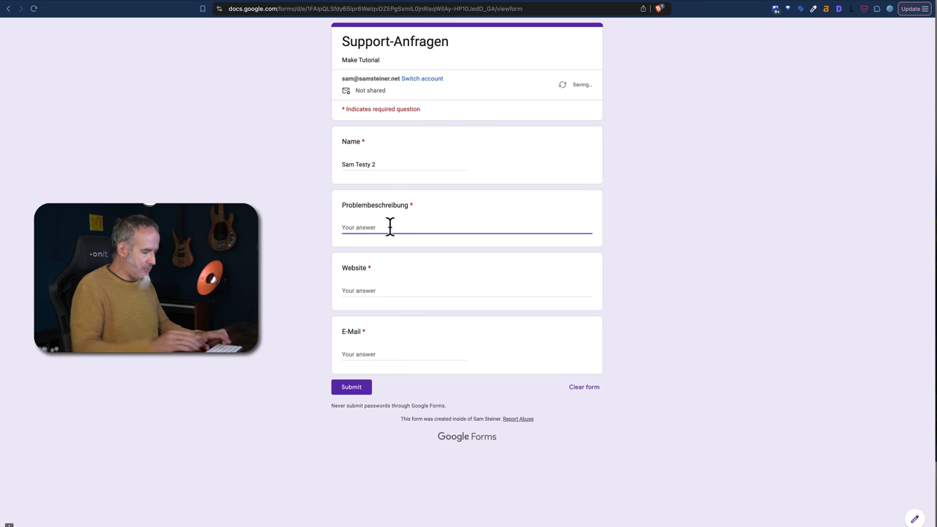
click(409, 291)
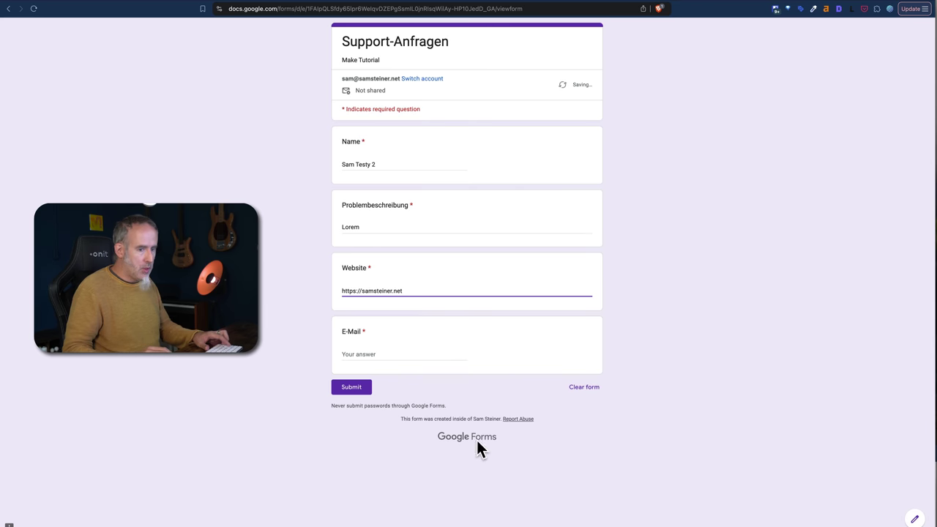
click(384, 351)
text(sam...@)
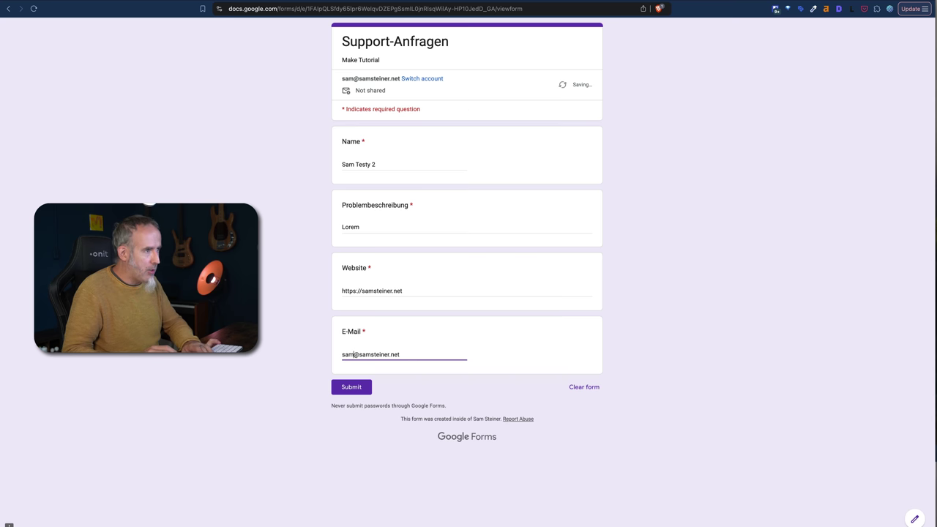
click(356, 390)
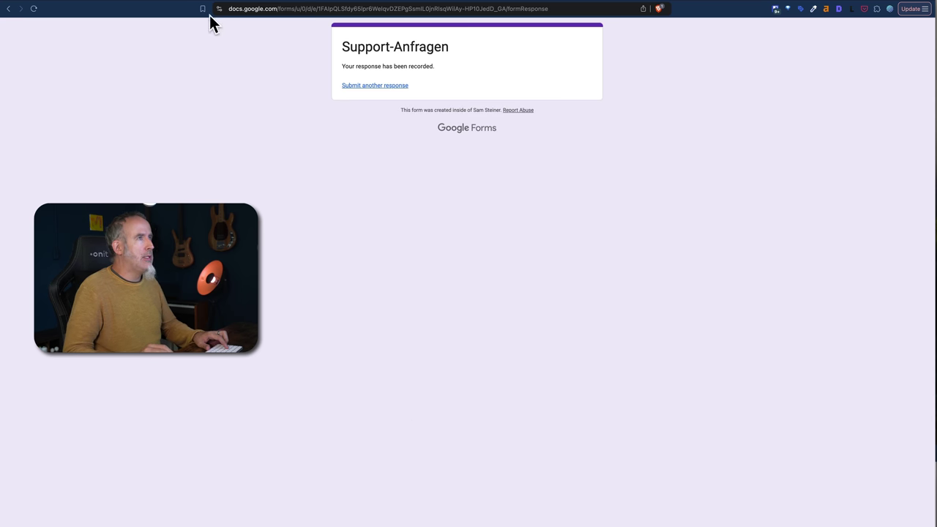
Run the Make scenario once for the new response, then go to the Trello board.
key(ctrl+Tab)
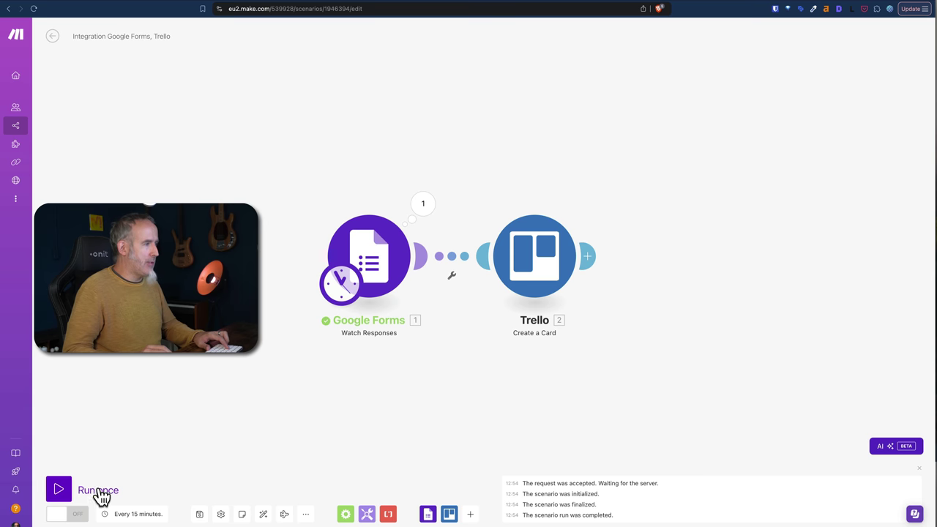
click(63, 490)
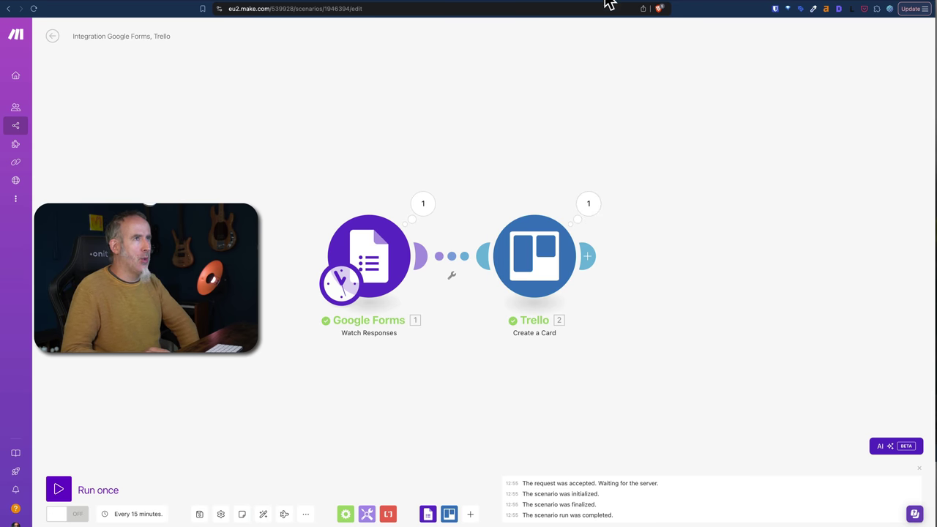
key(ctrl+Tab)
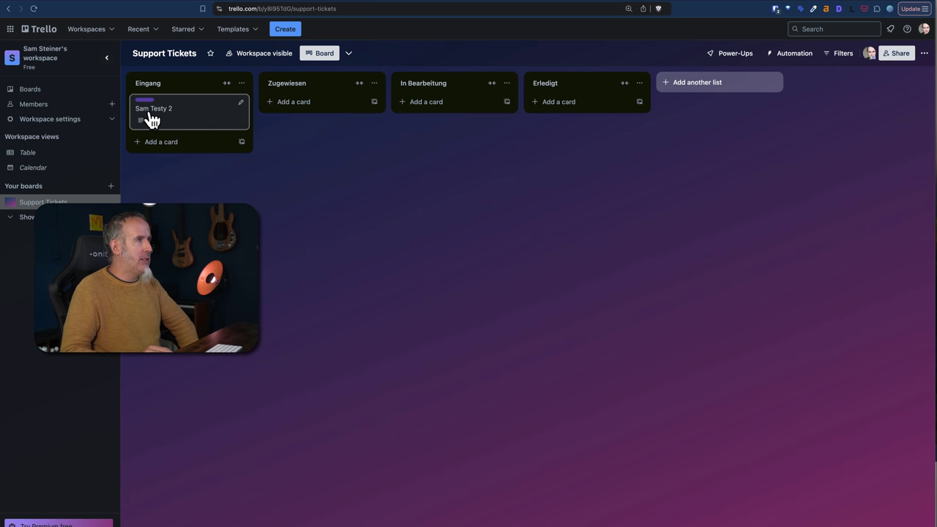
Review the new Eingang card's description with problem text, website and e-mail, then return to Make.
click(189, 119)
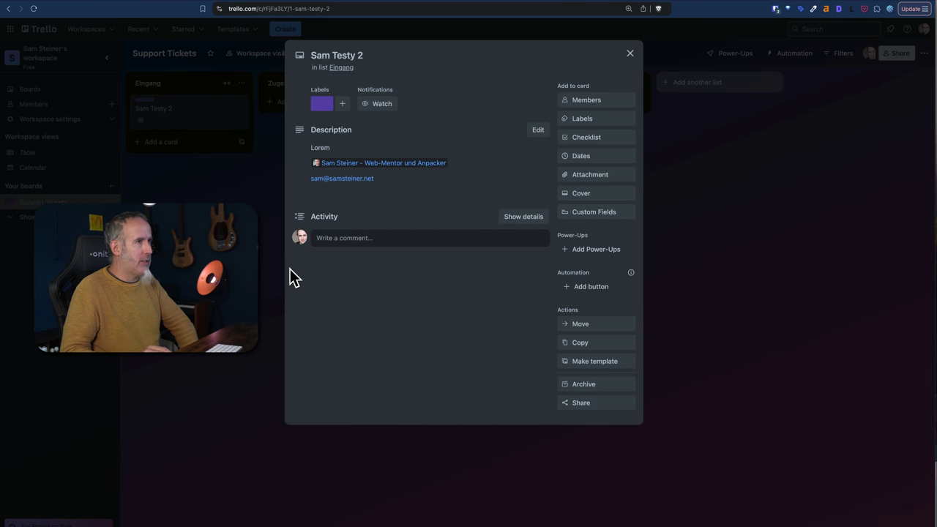
mouse_move(401, 170)
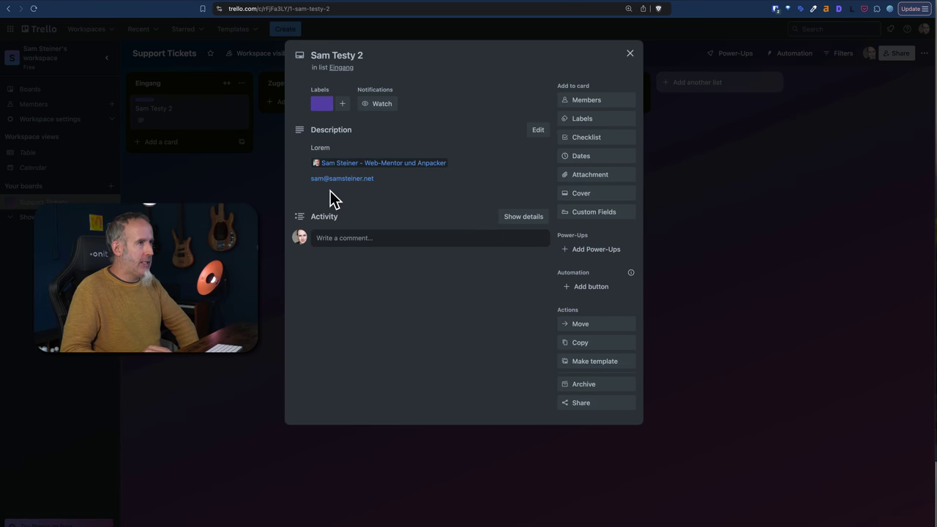
click(630, 53)
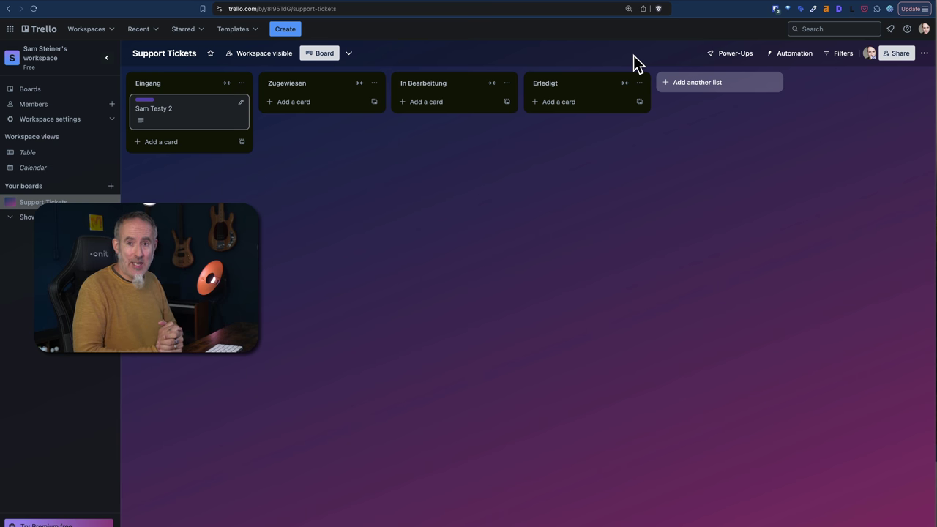
key(ctrl+Tab)
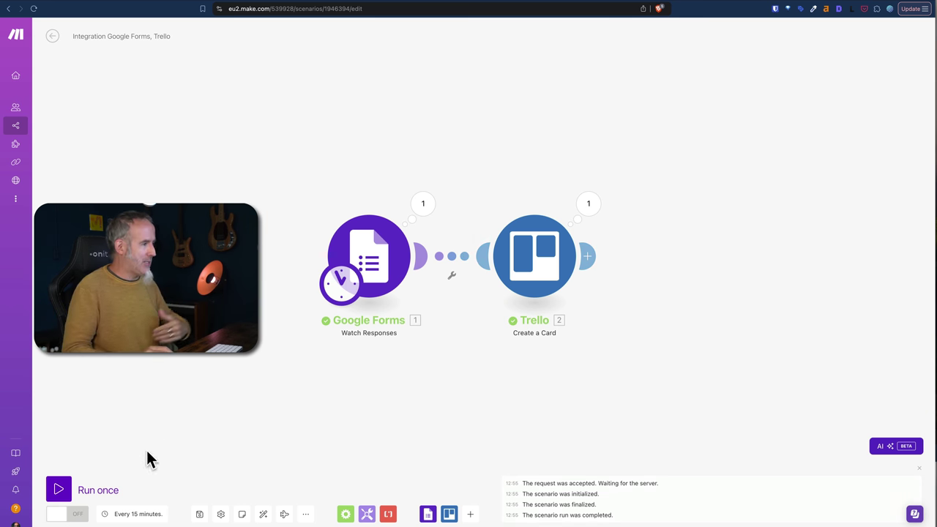
Switch the scenario on and change its schedule from every 15 to every 5 minutes.
click(61, 517)
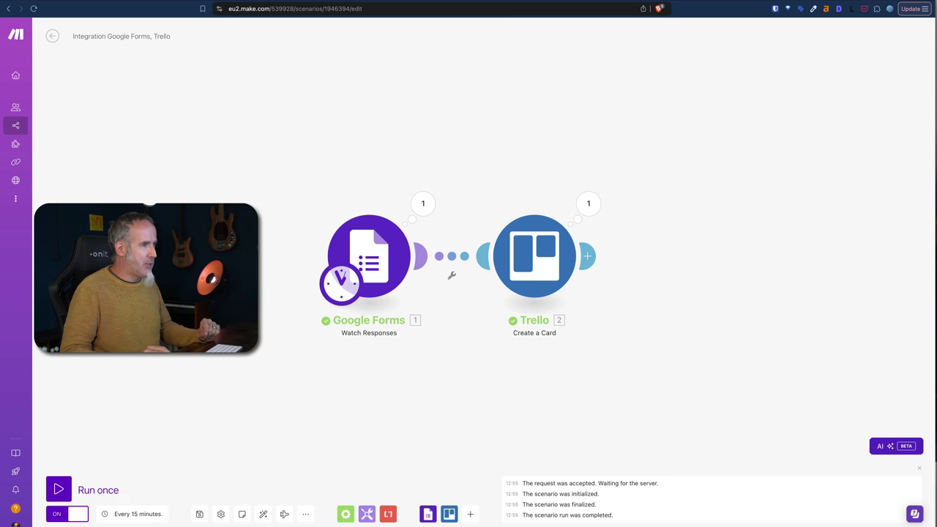
click(131, 517)
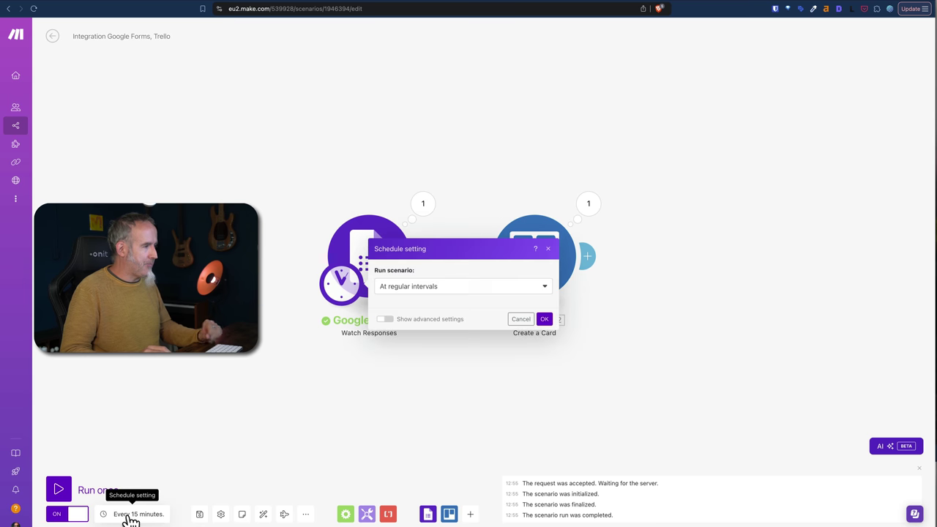
click(394, 268)
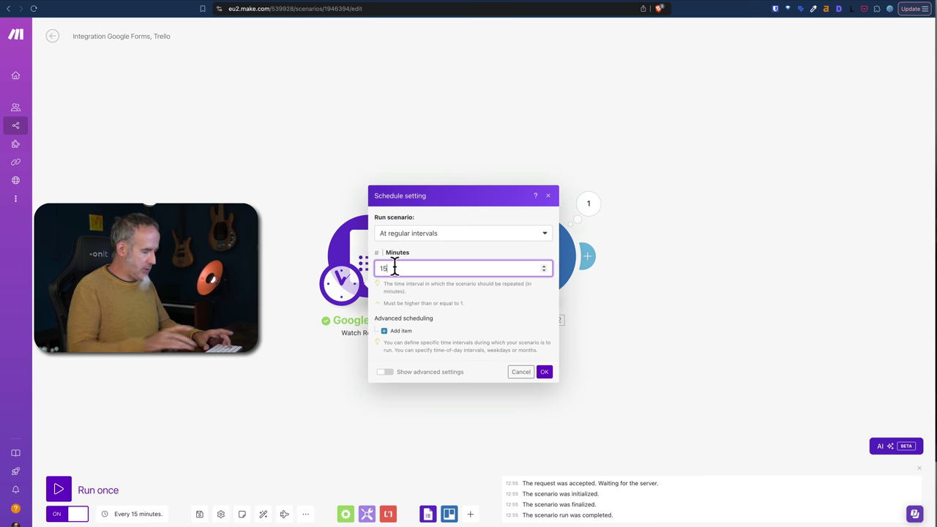
key(BackSpace)
key(BackSpace)
click(546, 372)
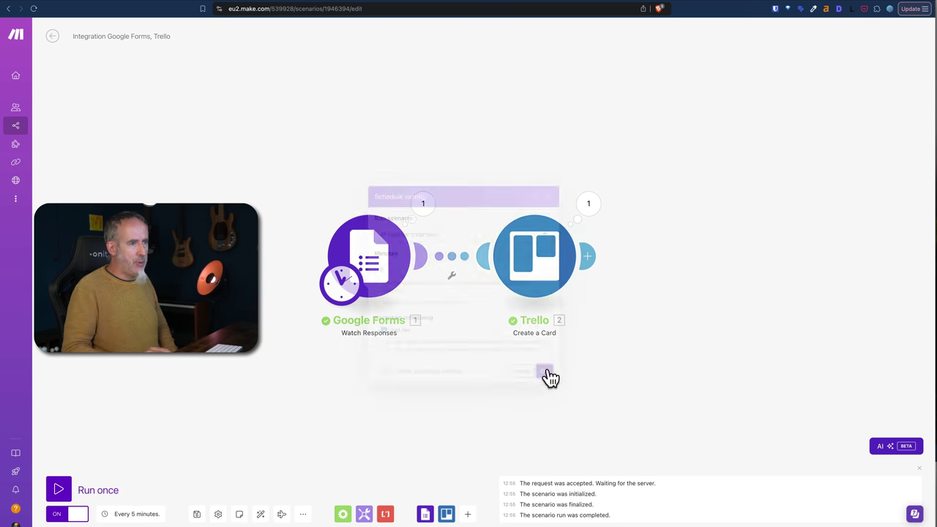